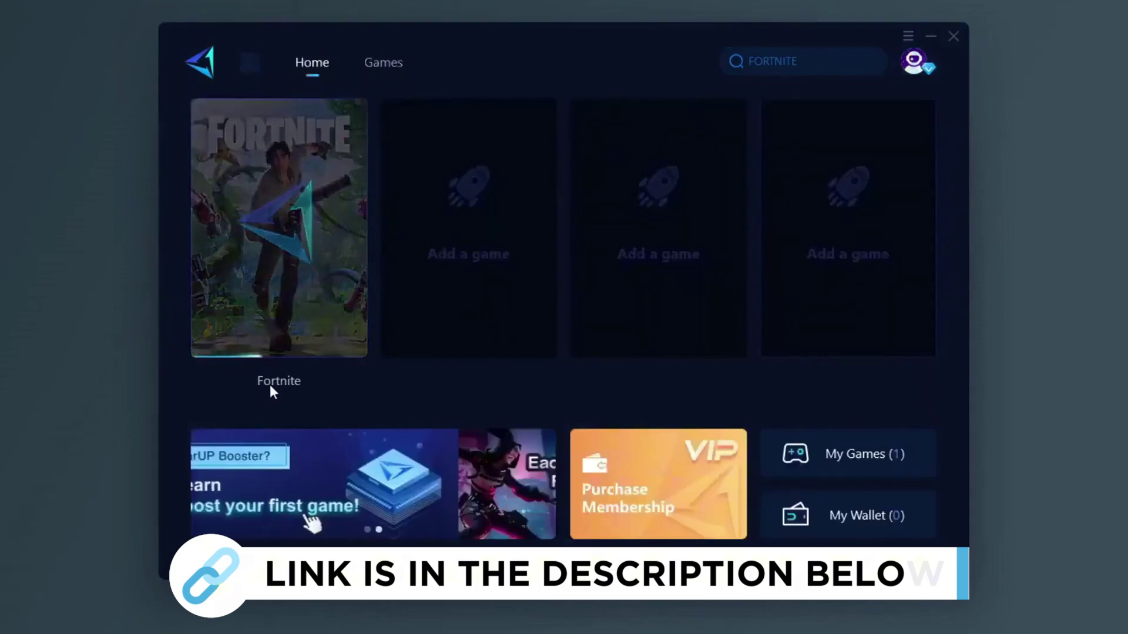
# Open the Fortnite card and scroll through the HOT game grid on the Games tab
pyautogui.click(273, 394)
pyautogui.click(383, 63)
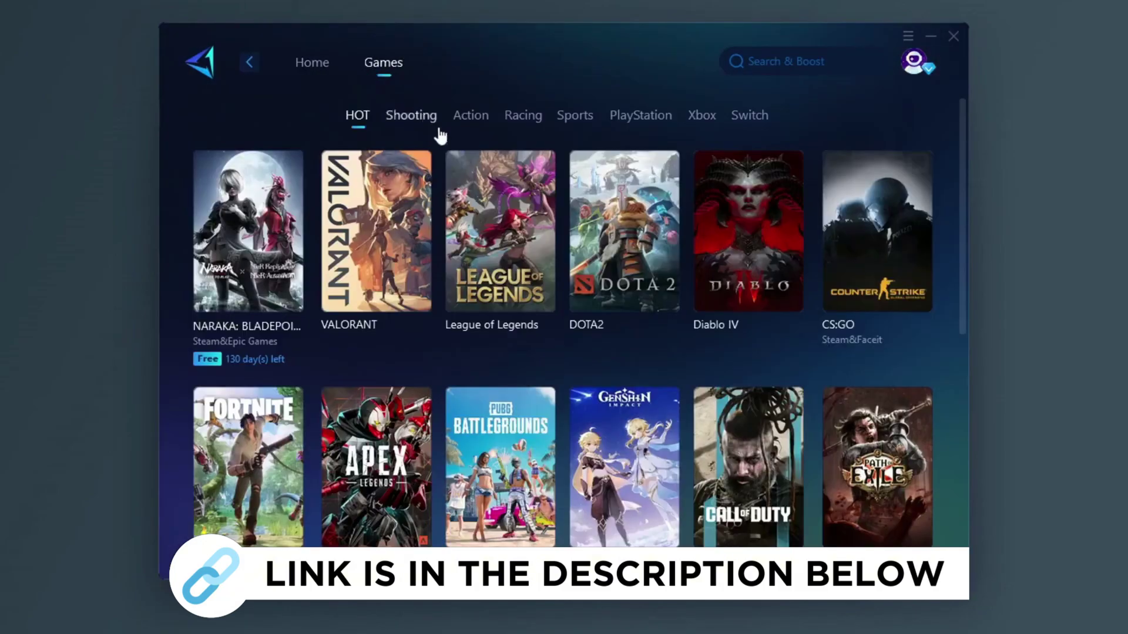
pyautogui.scroll(-2, 616, 182)
pyautogui.scroll(-3, 556, 245)
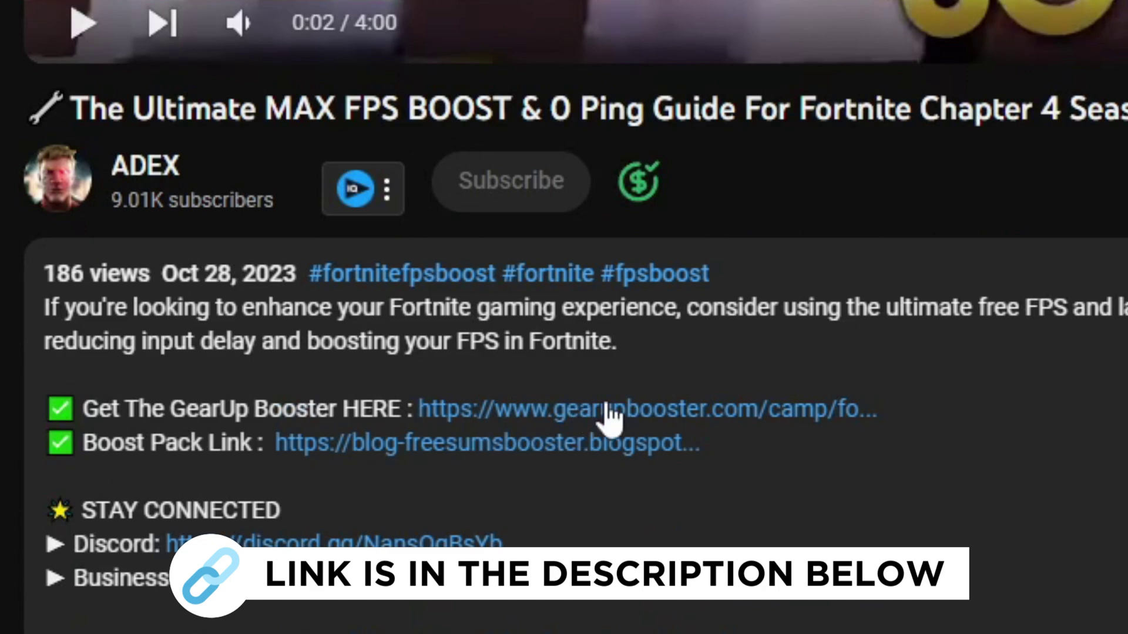
# Open the GearUp Booster download site, then fire and switch weapons in a Fortnite match
pyautogui.click(607, 405)
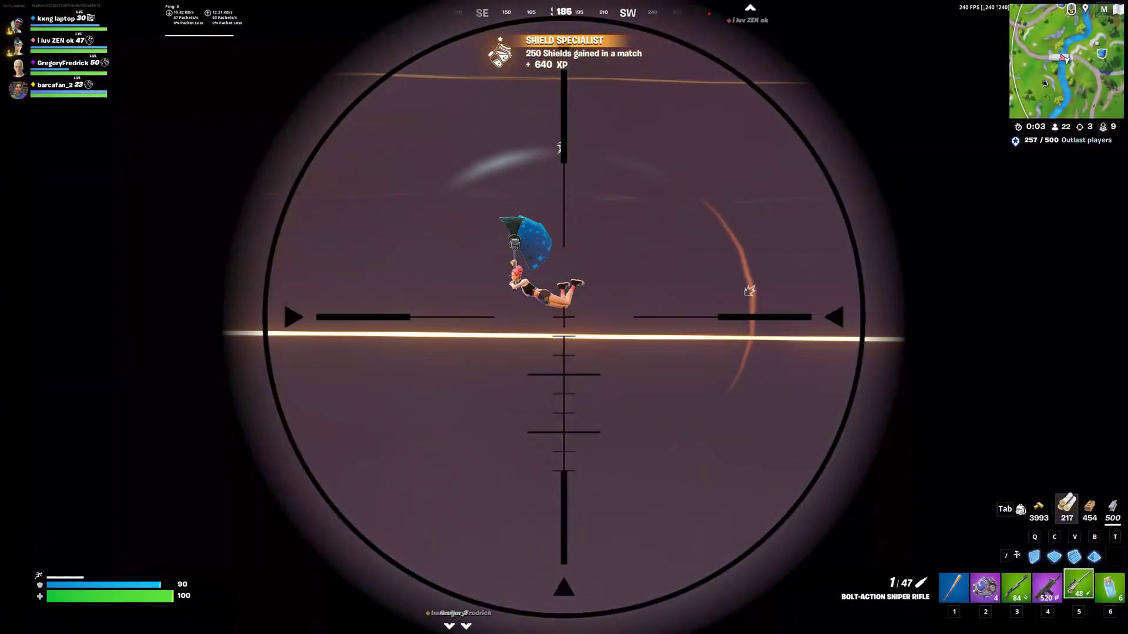
pyautogui.click(564, 317)
pyautogui.press('4')
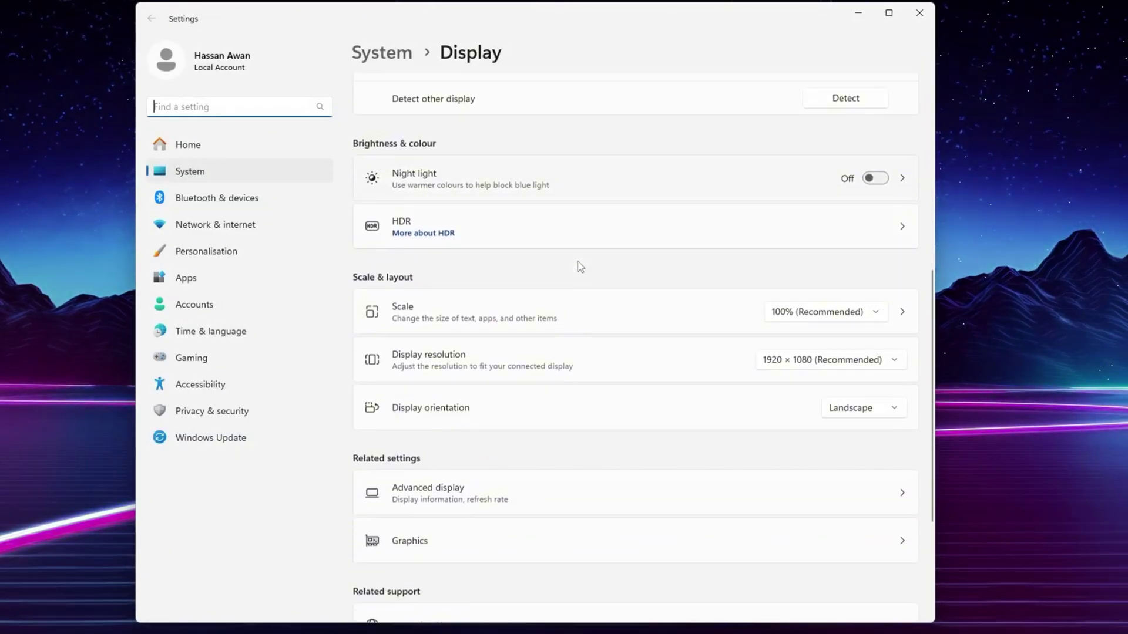
pyautogui.scroll(-2, 579, 262)
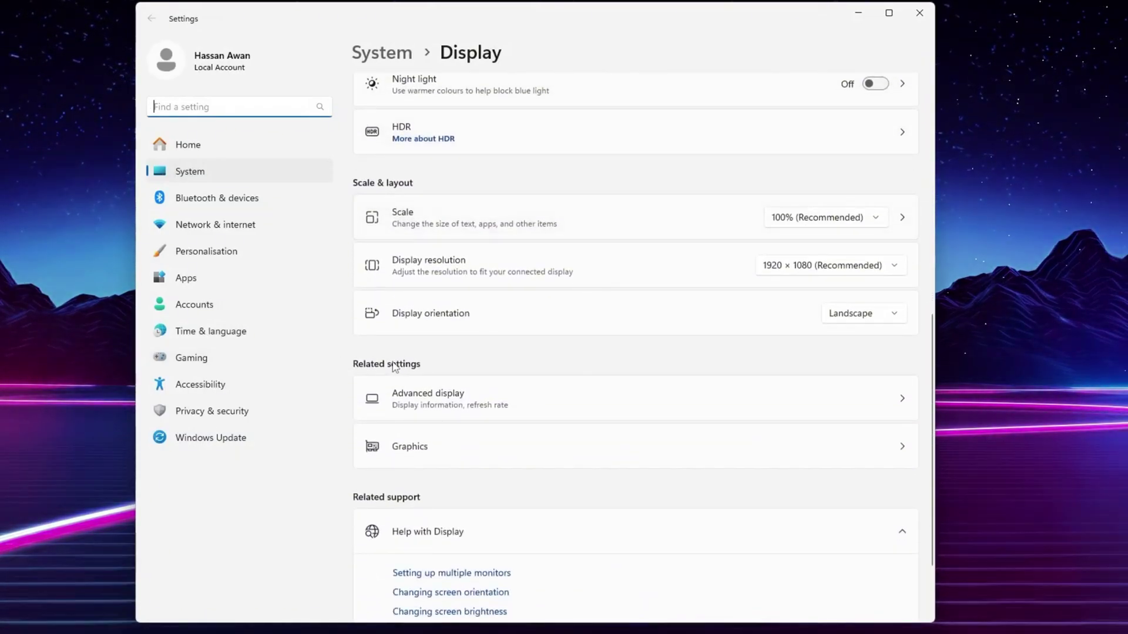
# Go from Display settings to Graphics, then to Change default graphics settings
pyautogui.click(460, 448)
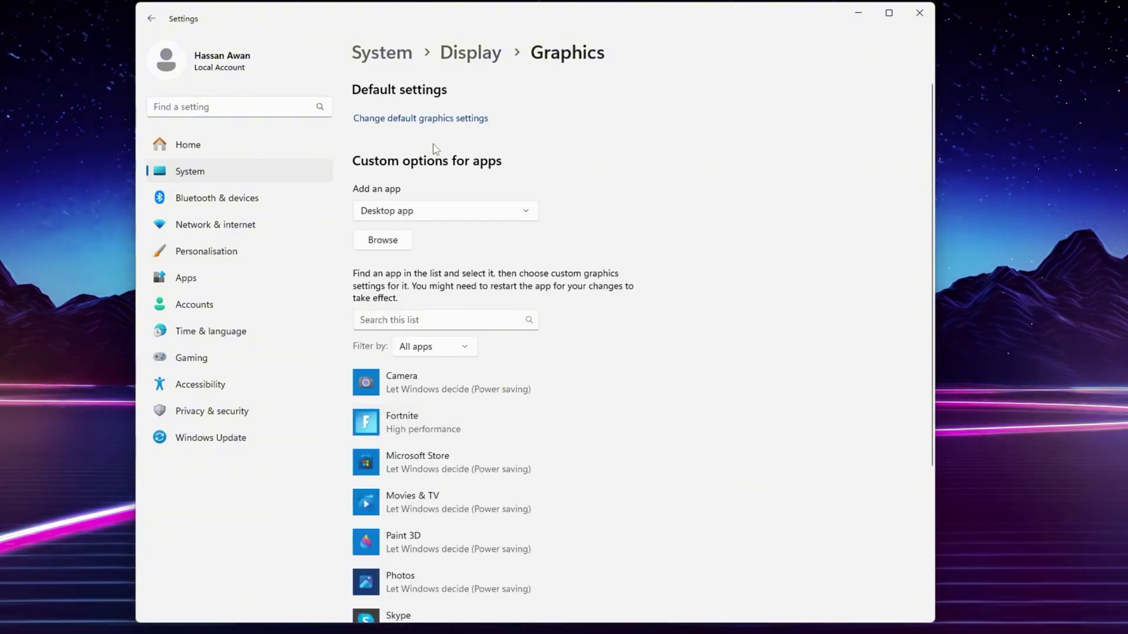
pyautogui.click(443, 121)
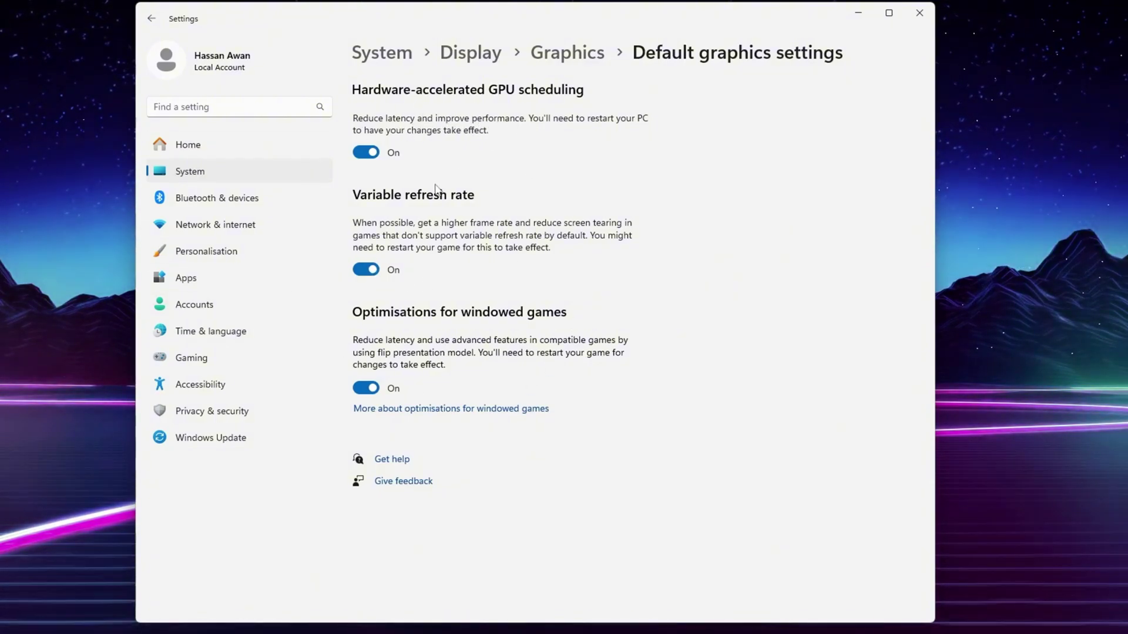
# Add FortniteClient-Win64-Shipping.exe to the graphics app list
pyautogui.hotkey('alt', 'Left')
pyautogui.scroll(-3, 681, 244)
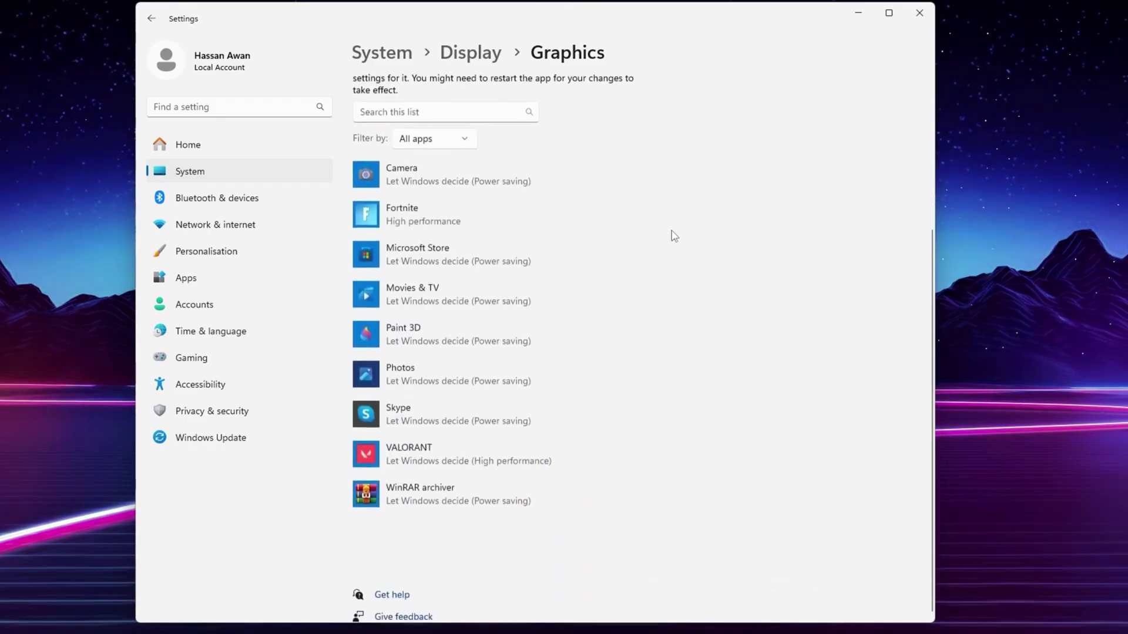
pyautogui.scroll(1, 685, 241)
pyautogui.scroll(1, 684, 241)
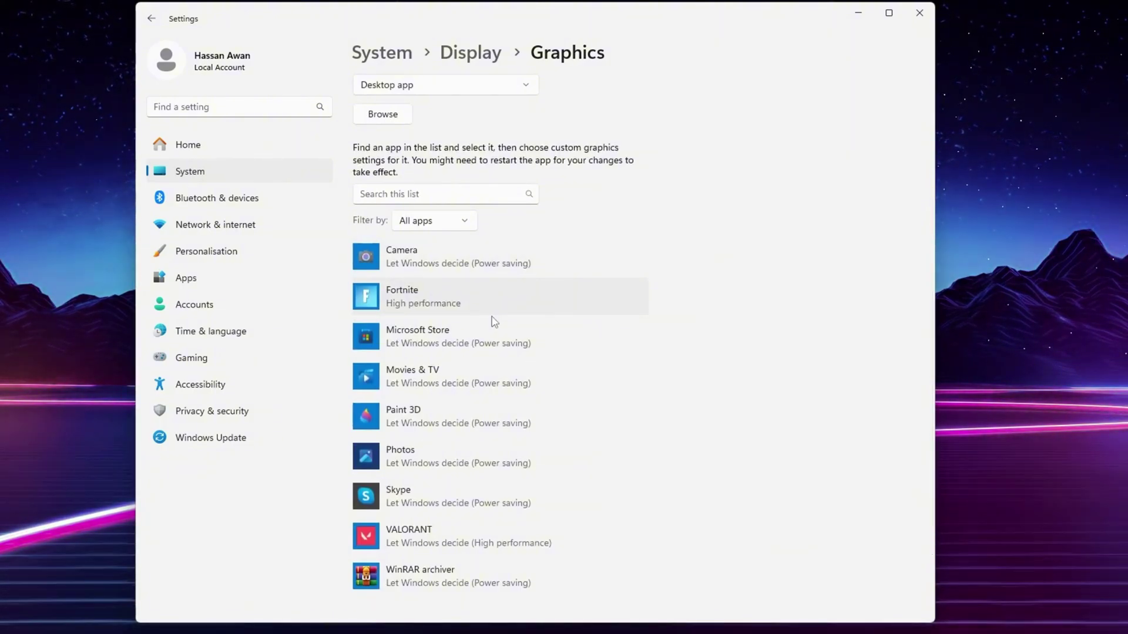
pyautogui.click(398, 125)
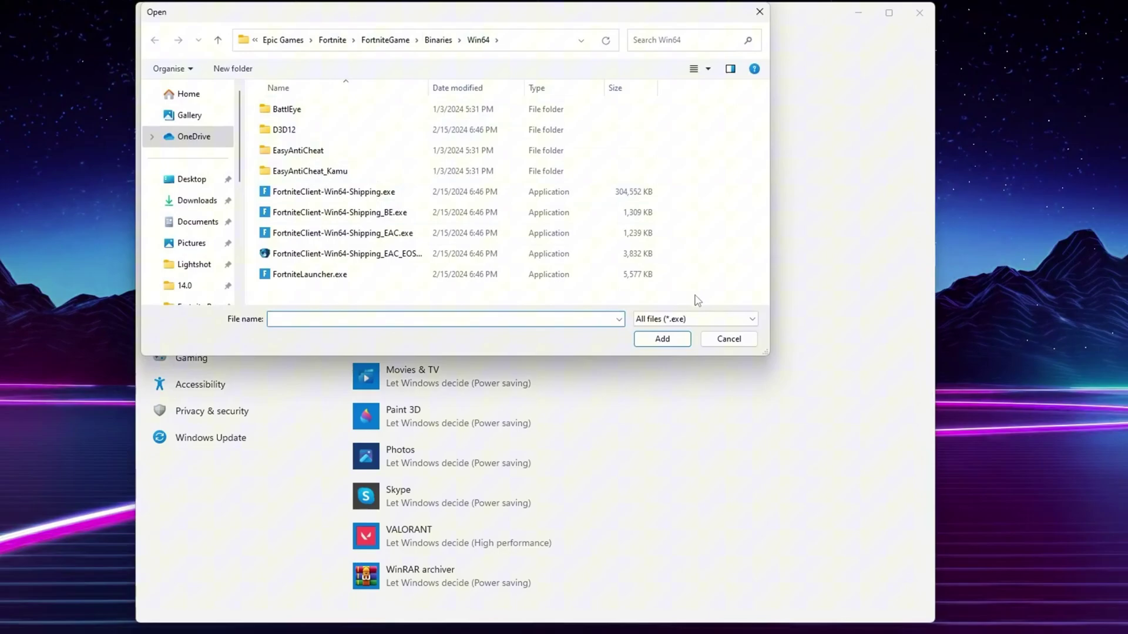
pyautogui.click(729, 340)
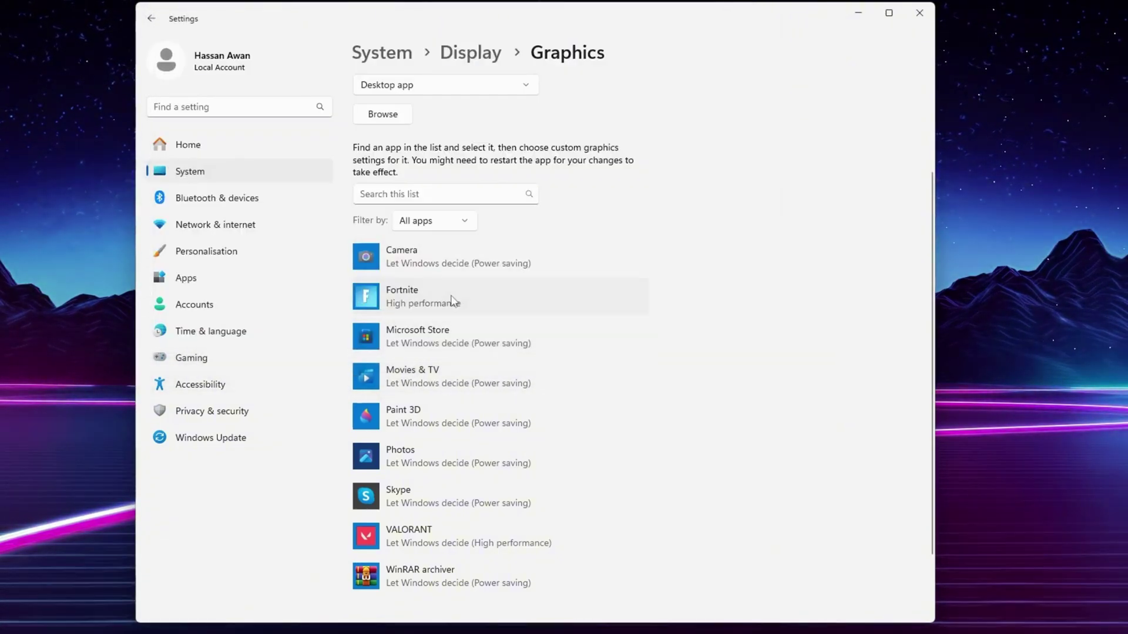
# Save Fortnite's graphics preference as High performance and close Settings
pyautogui.click(523, 298)
pyautogui.click(546, 365)
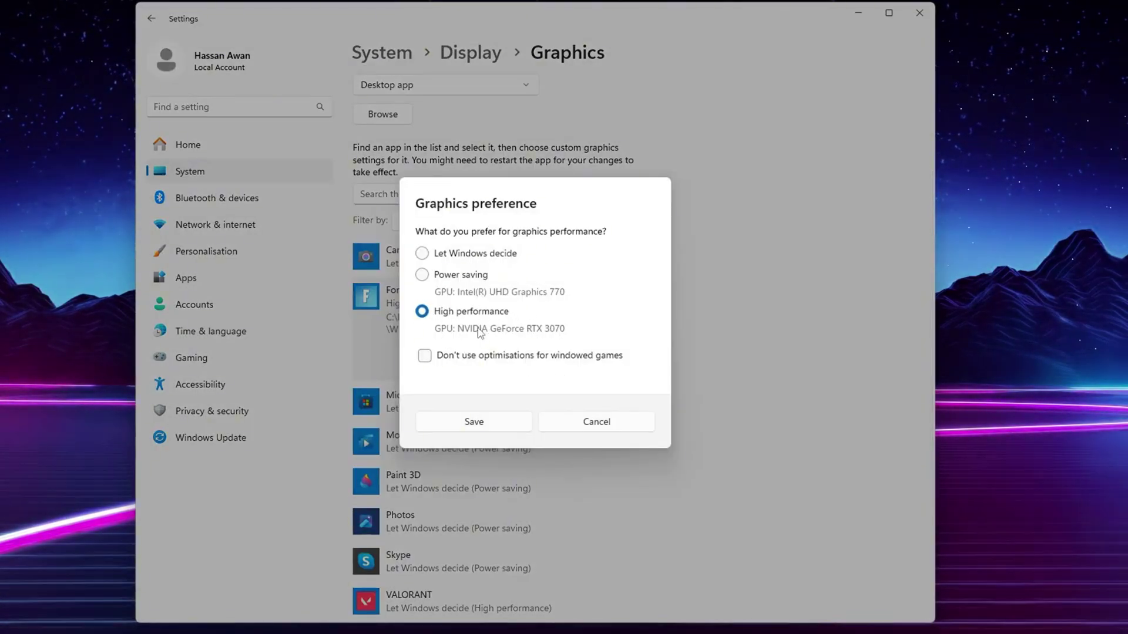
pyautogui.click(479, 422)
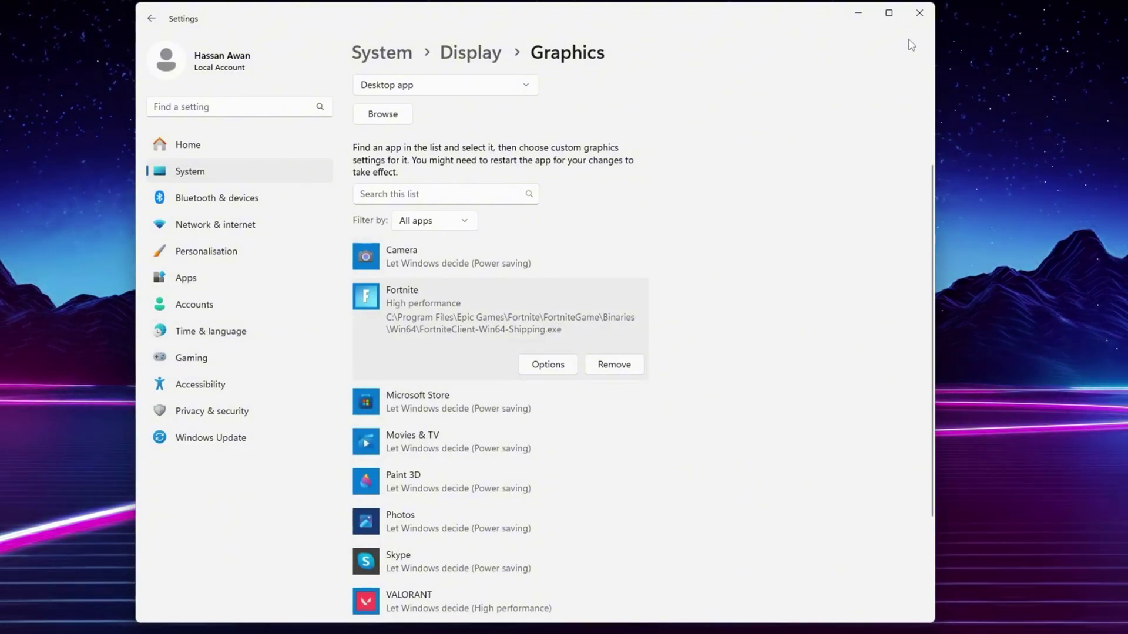
pyautogui.click(919, 12)
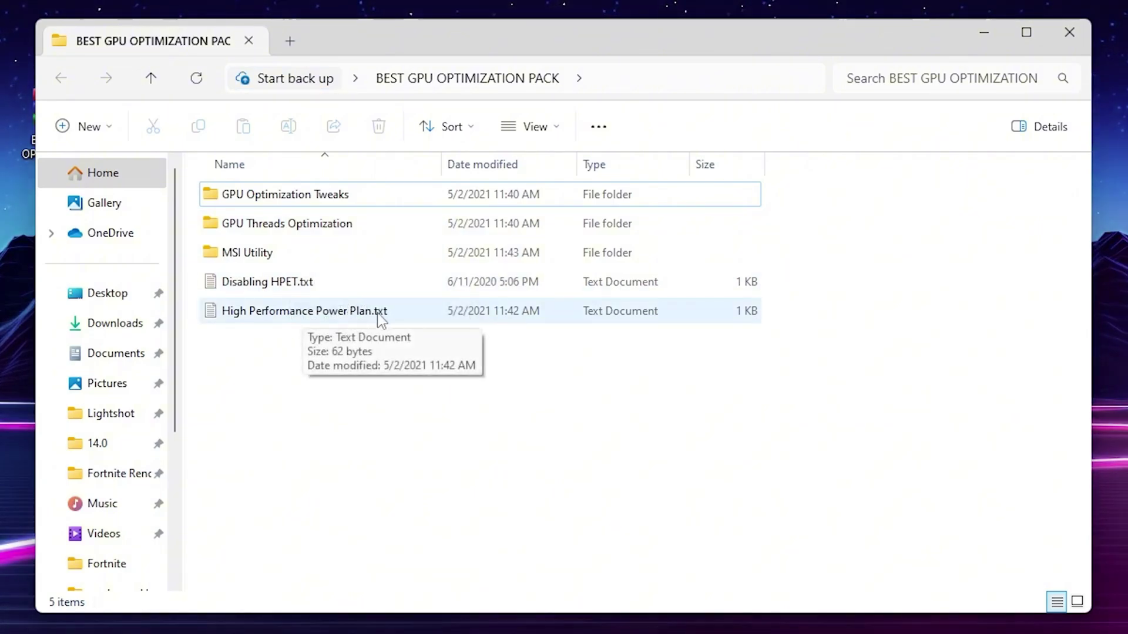
# Enter the GPU Optimization Tweaks folder holding Clear.bat and three registry tweak files
pyautogui.doubleClick(243, 200)
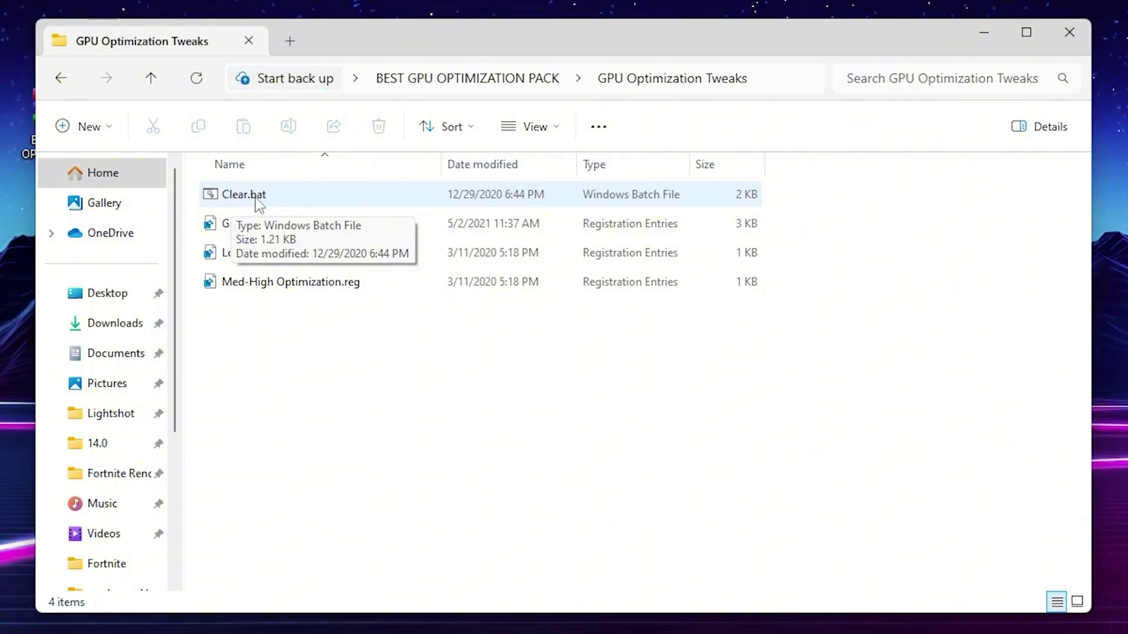
# Review Clear.bat's temp-cleanup commands in Notepad, then close it
pyautogui.rightClick(256, 202)
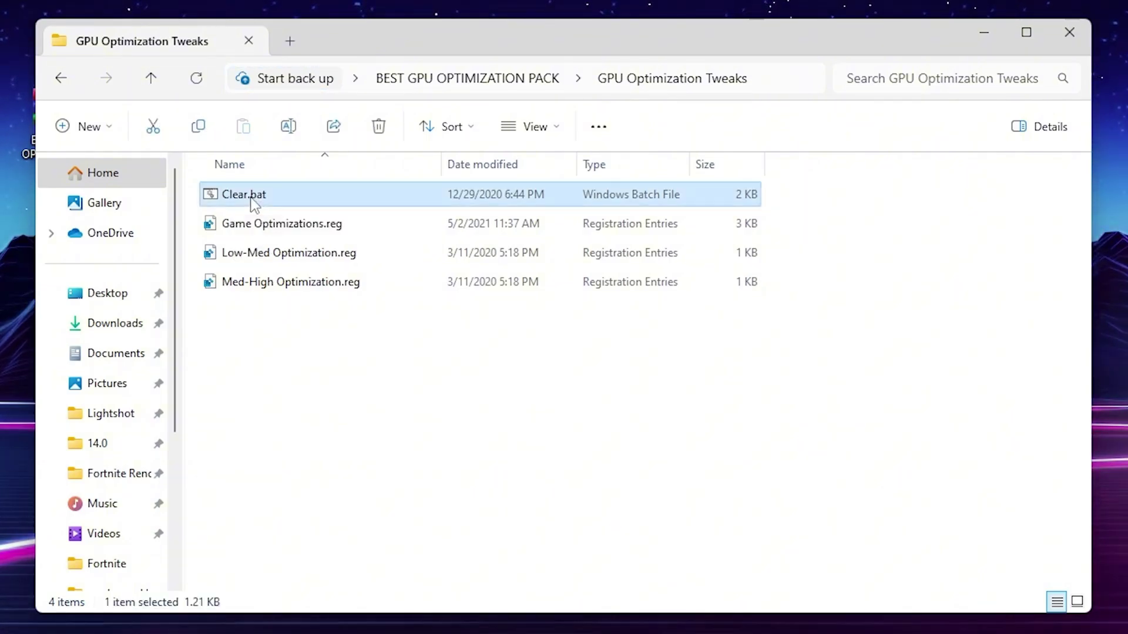
pyautogui.click(348, 577)
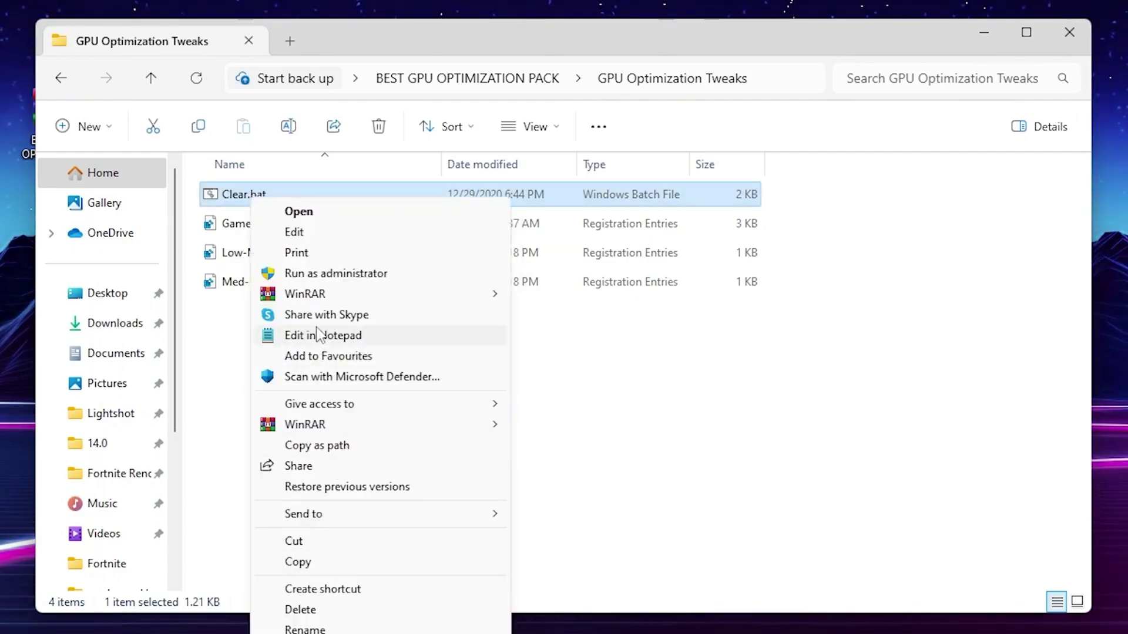
pyautogui.click(301, 234)
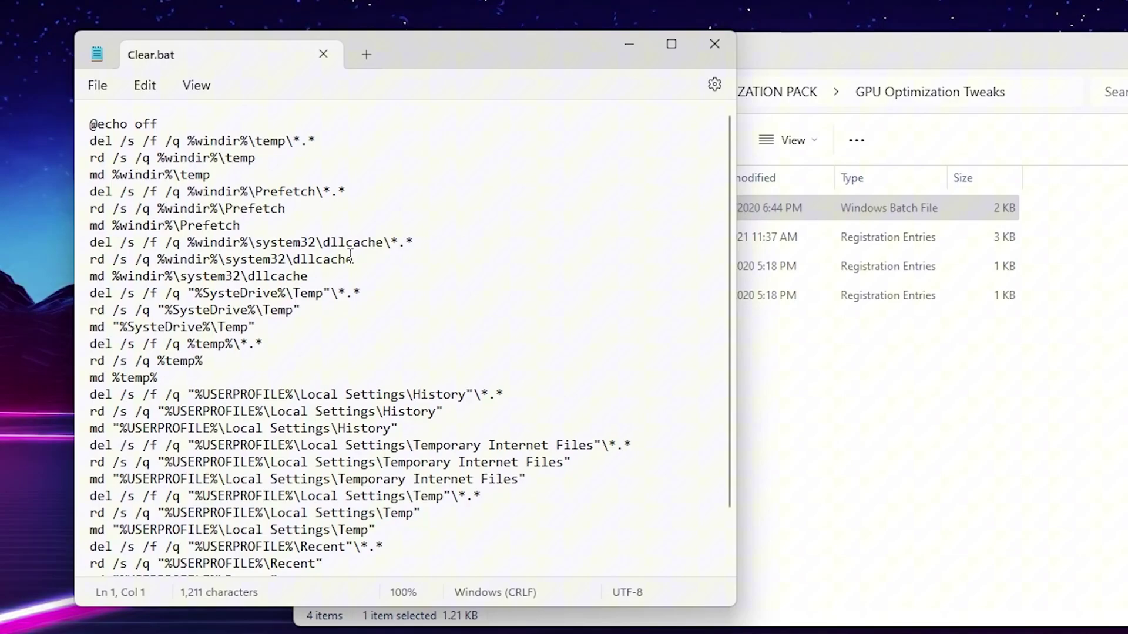
pyautogui.click(714, 43)
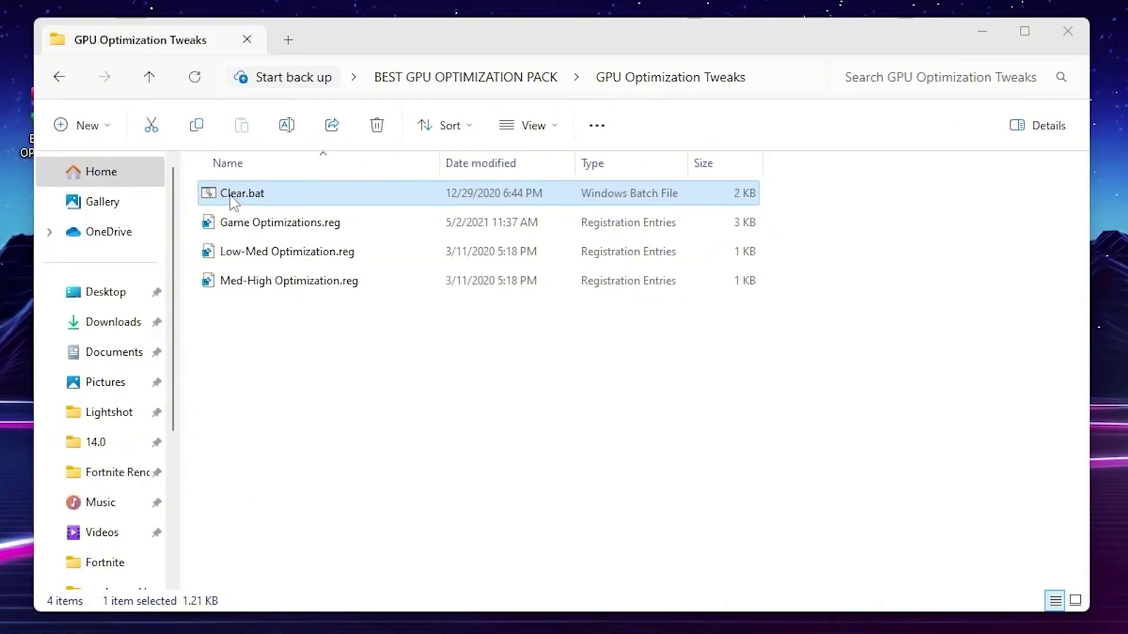
# Run Clear.bat as administrator, approving the UAC prompt
pyautogui.rightClick(233, 200)
pyautogui.click(291, 320)
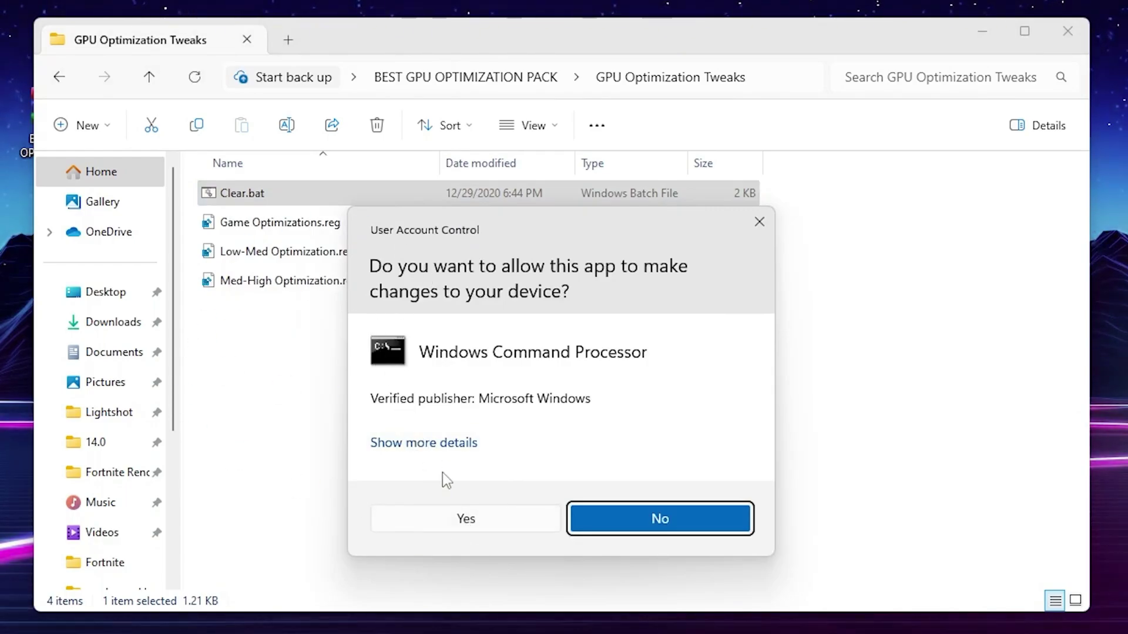
pyautogui.click(468, 522)
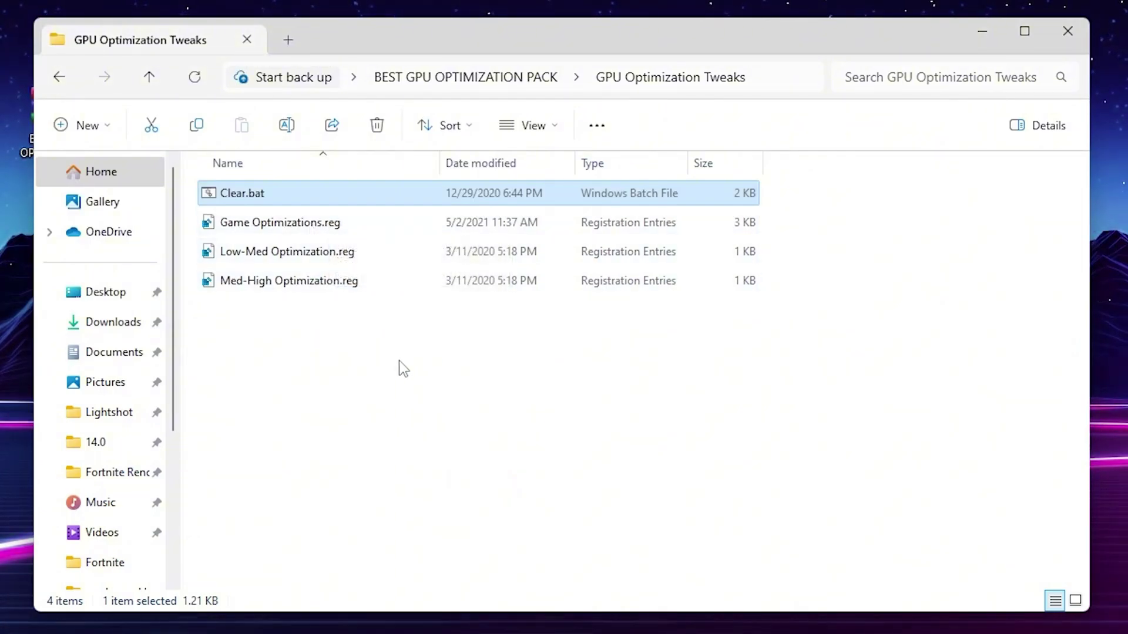
# Merge Game Optimizations.reg into the registry
pyautogui.doubleClick(289, 222)
pyautogui.click(469, 517)
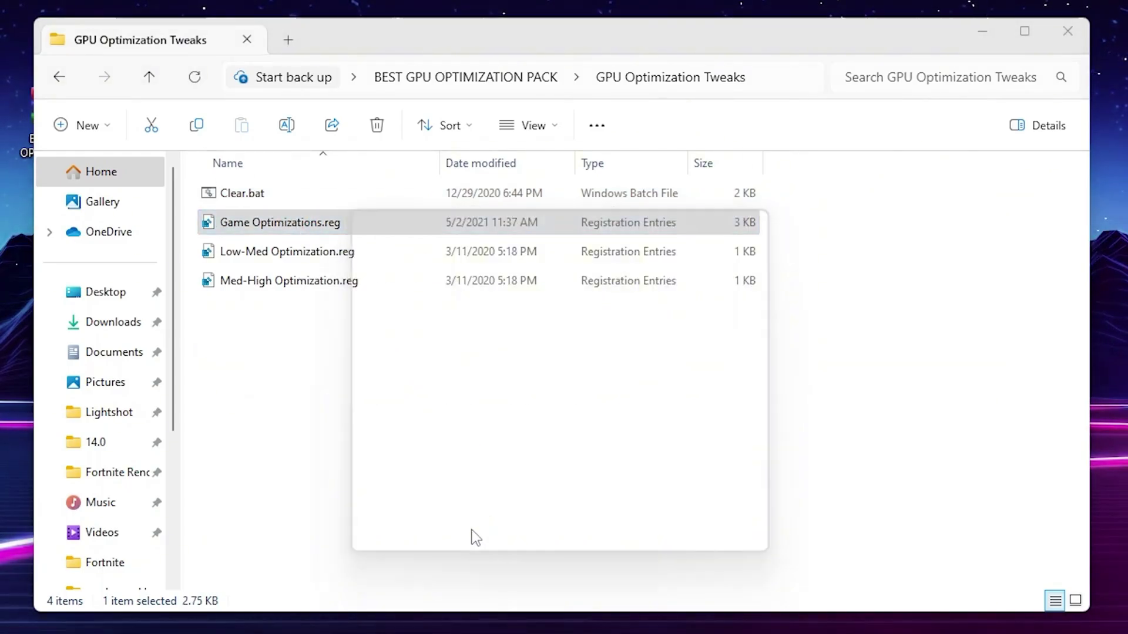
pyautogui.click(631, 318)
pyautogui.click(707, 295)
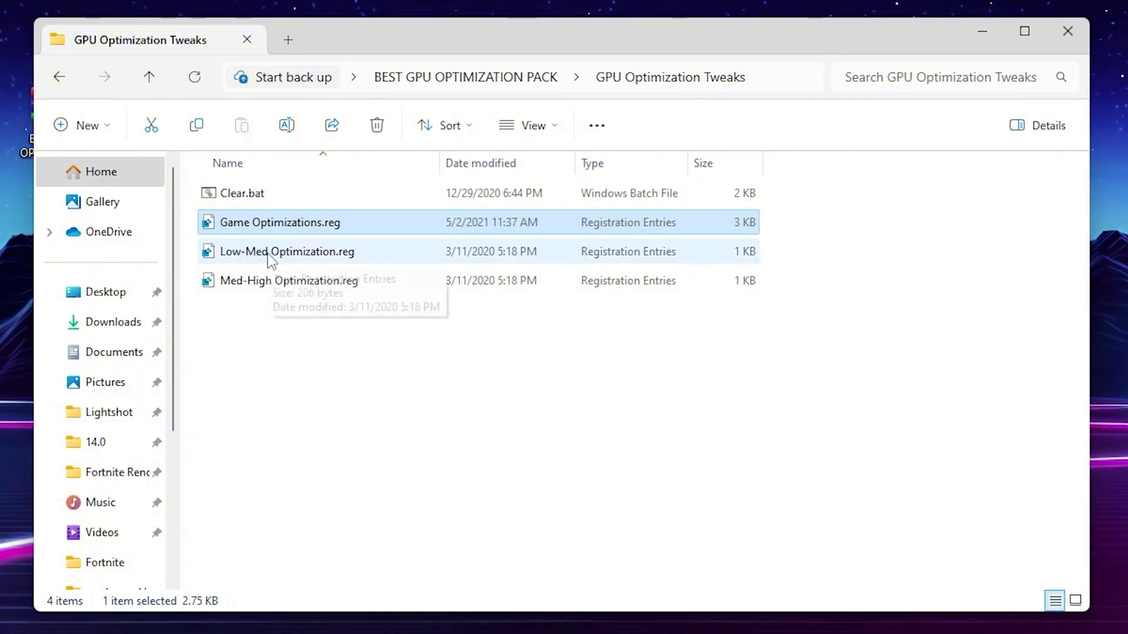
# Merge Low-Med Optimization.reg into the registry and return to the pack folder
pyautogui.doubleClick(271, 259)
pyautogui.click(475, 526)
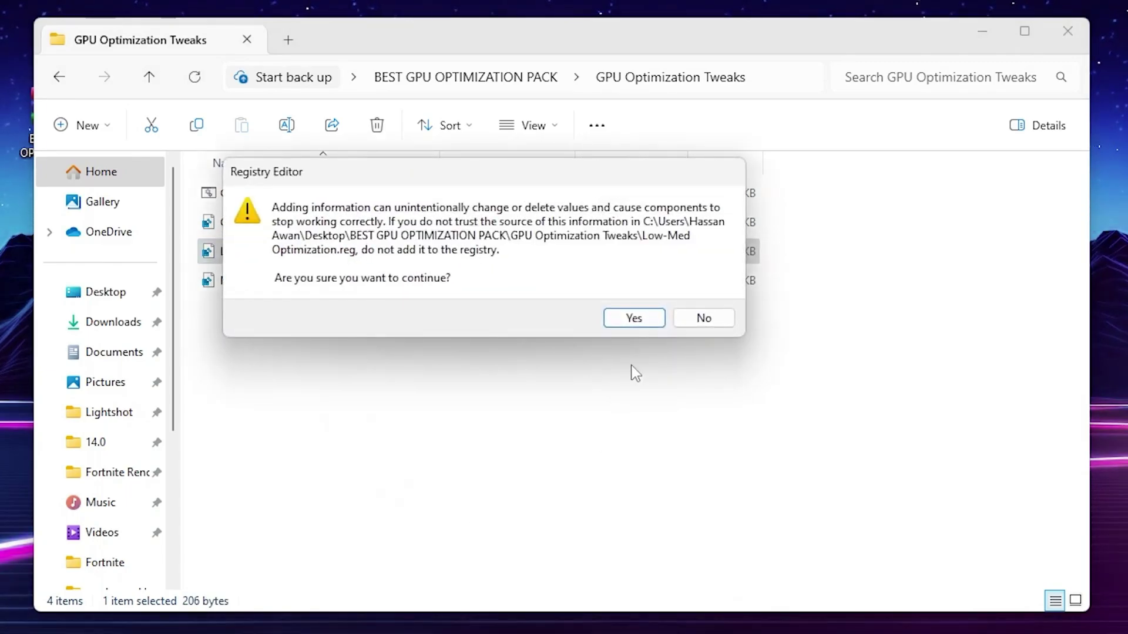
pyautogui.click(629, 319)
pyautogui.click(714, 298)
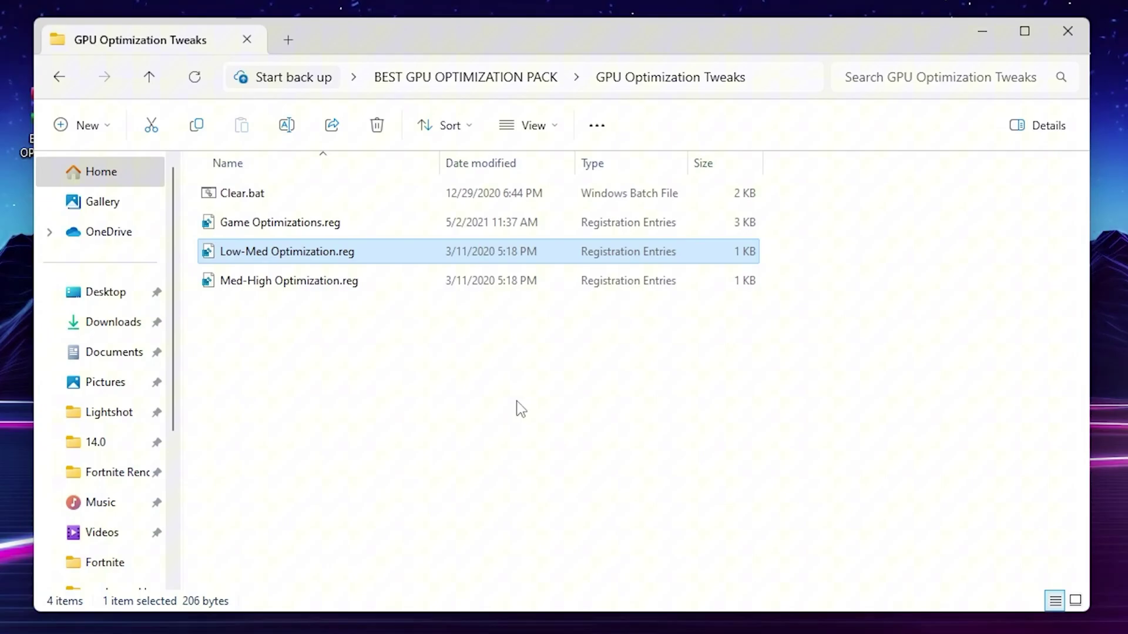
pyautogui.hotkey('alt', 'Left')
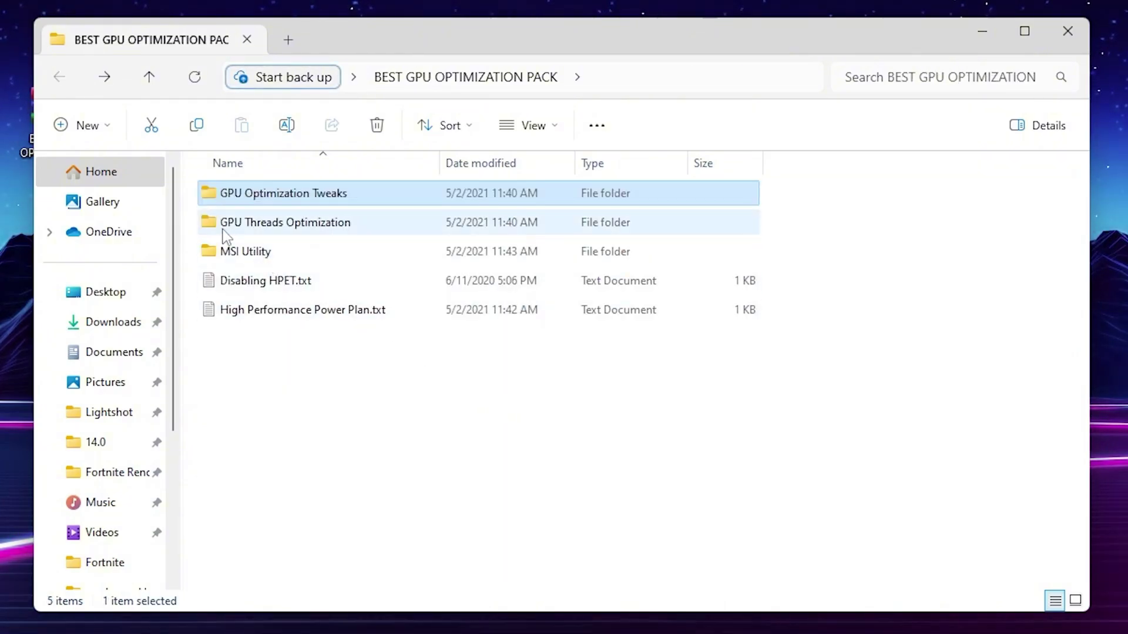
# Merge NVIDIA Thread Priority.reg from GPU Threads Optimization, then return to the pack folder
pyautogui.moveTo(284, 222)
pyautogui.doubleClick(339, 237)
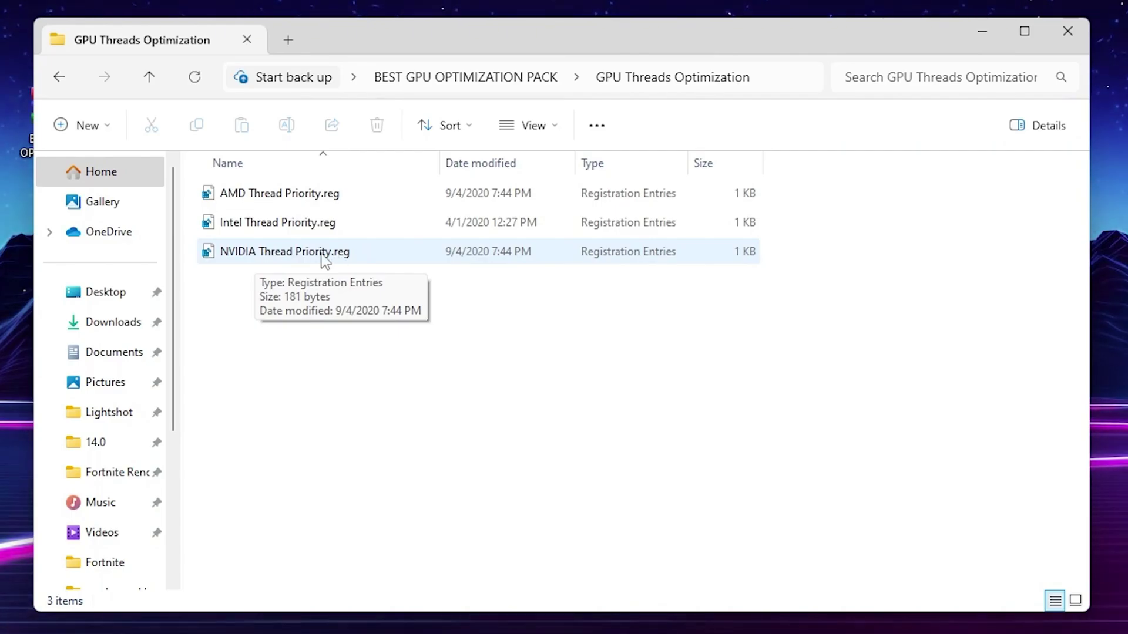
pyautogui.doubleClick(272, 259)
pyautogui.click(483, 514)
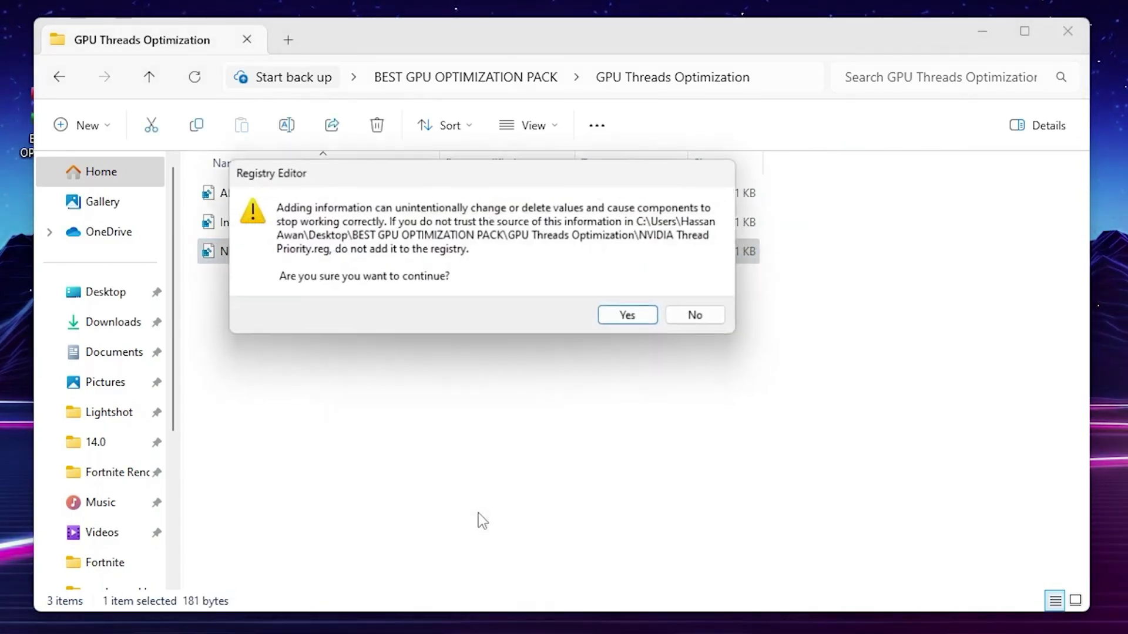
pyautogui.click(637, 320)
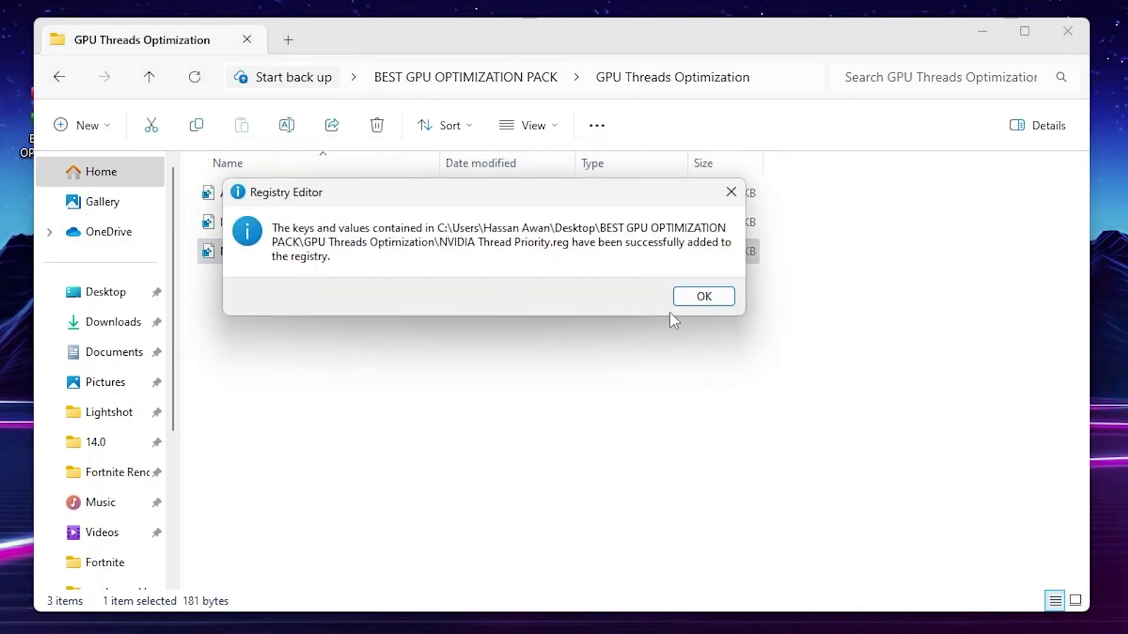
pyautogui.click(700, 300)
pyautogui.hotkey('alt', 'Left')
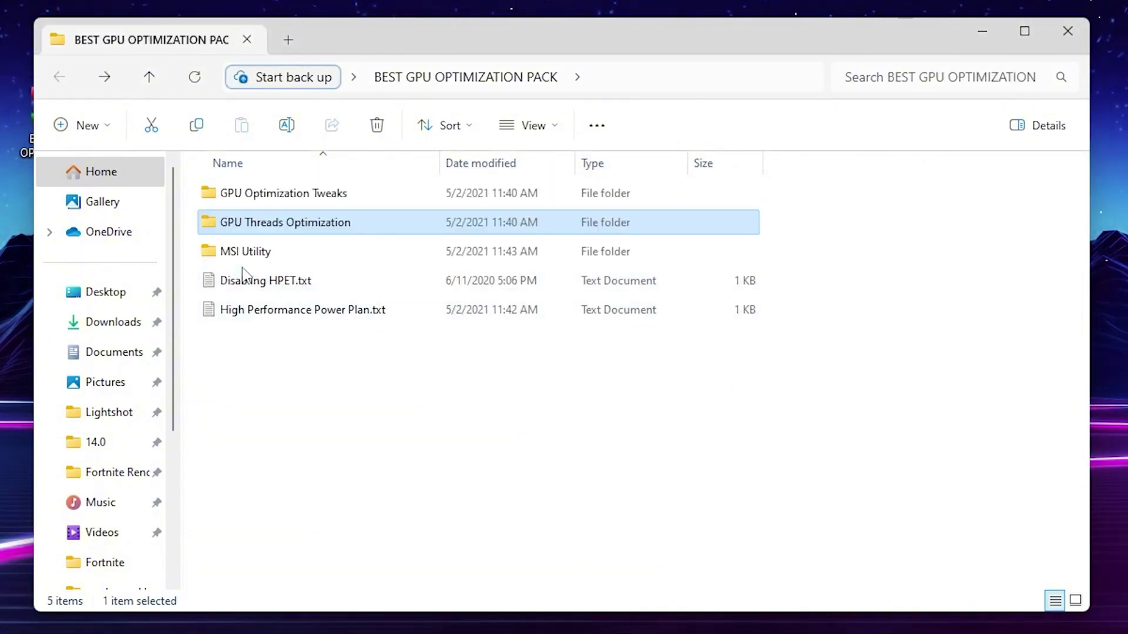
# Launch MSI_util_v3.exe from the MSI Utility zip and give the RTX 3070 High interrupt priority
pyautogui.doubleClick(281, 255)
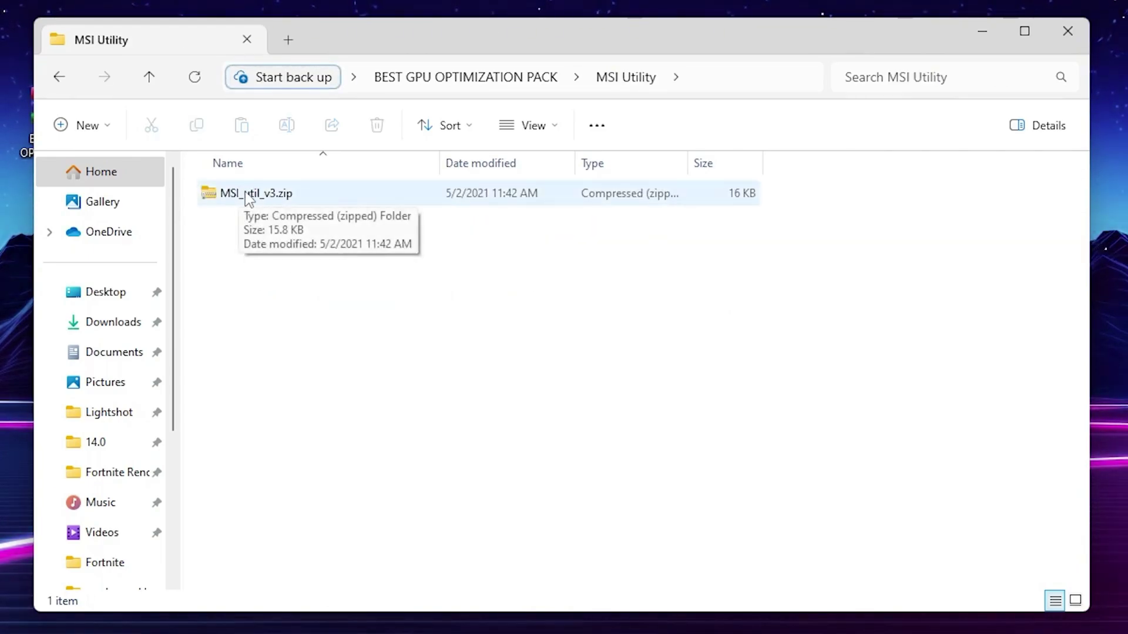
pyautogui.doubleClick(267, 196)
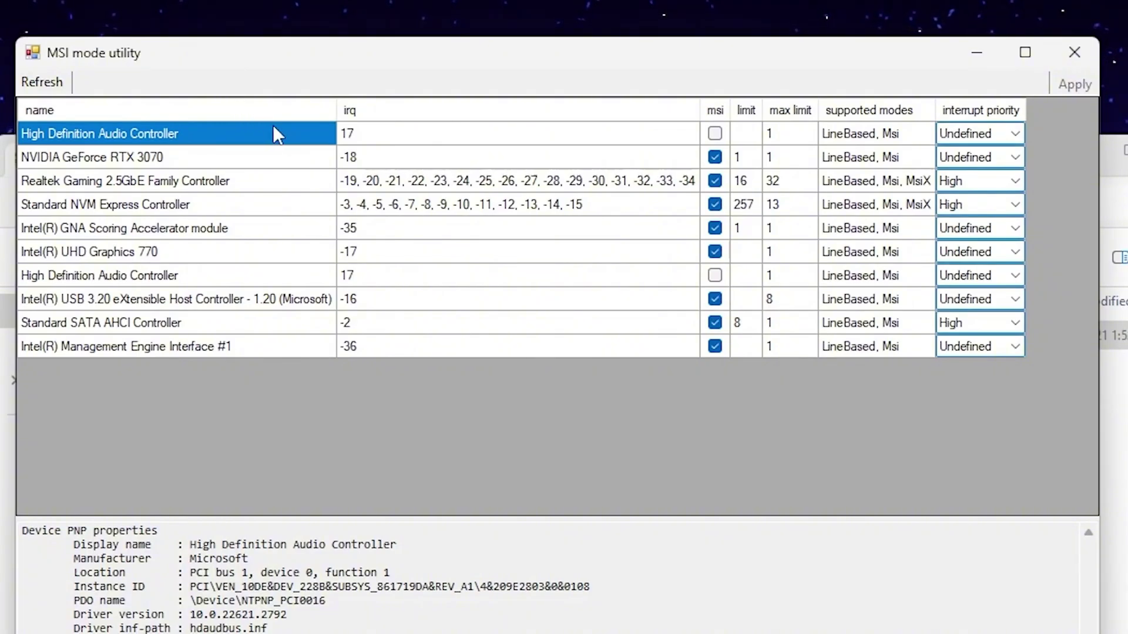
pyautogui.click(38, 159)
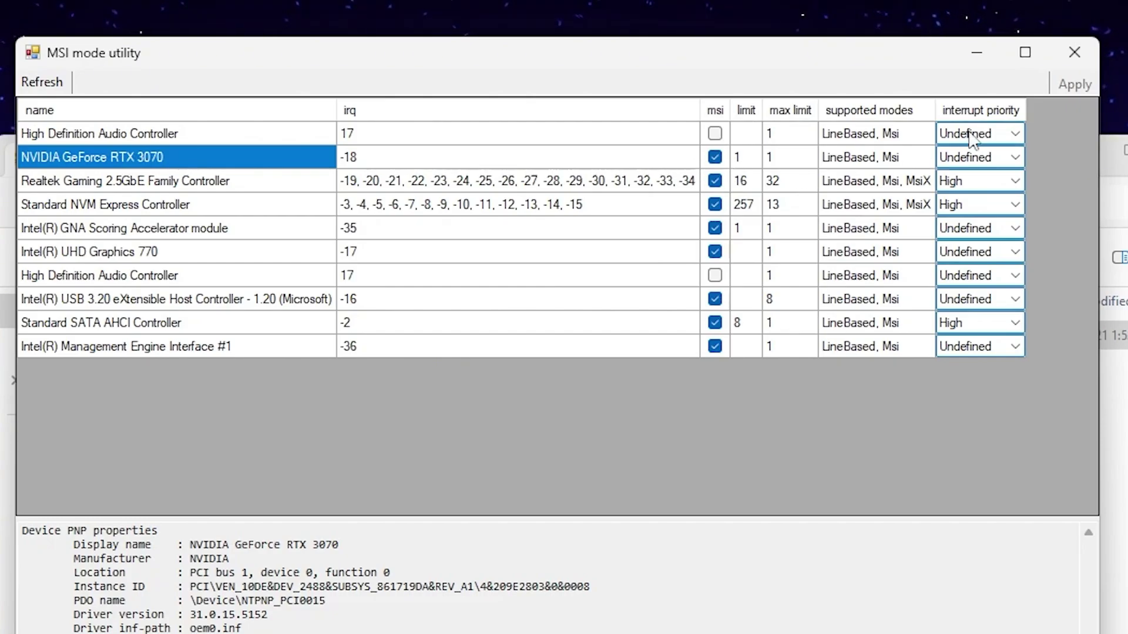
pyautogui.click(1015, 157)
pyautogui.click(961, 221)
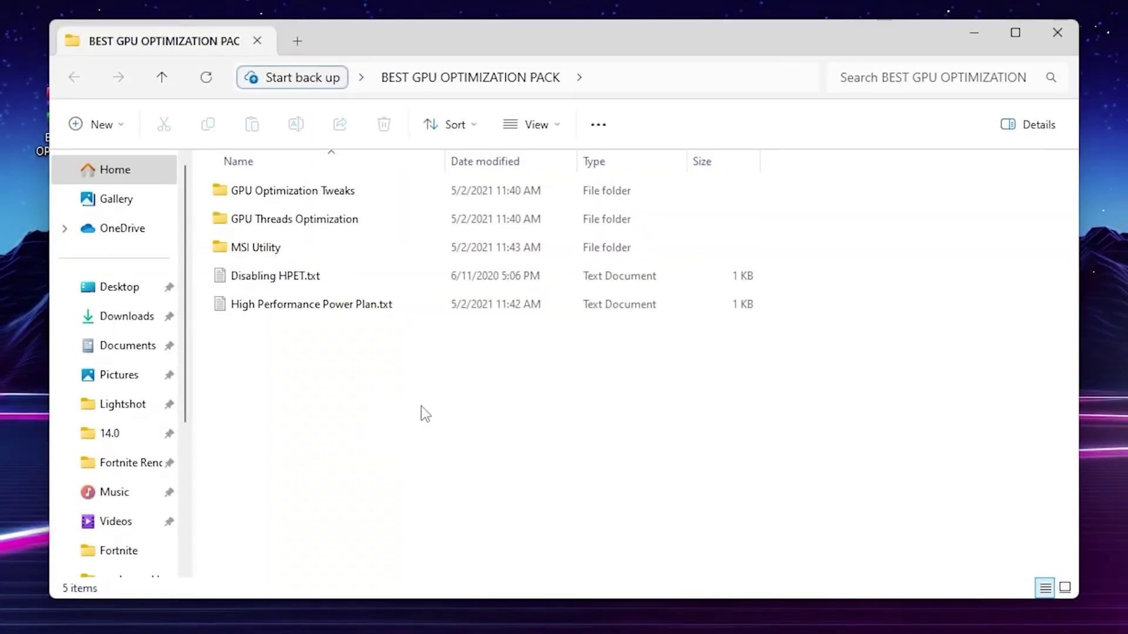
# Open Disabling HPET.txt and launch Command Prompt as administrator
pyautogui.doubleClick(302, 281)
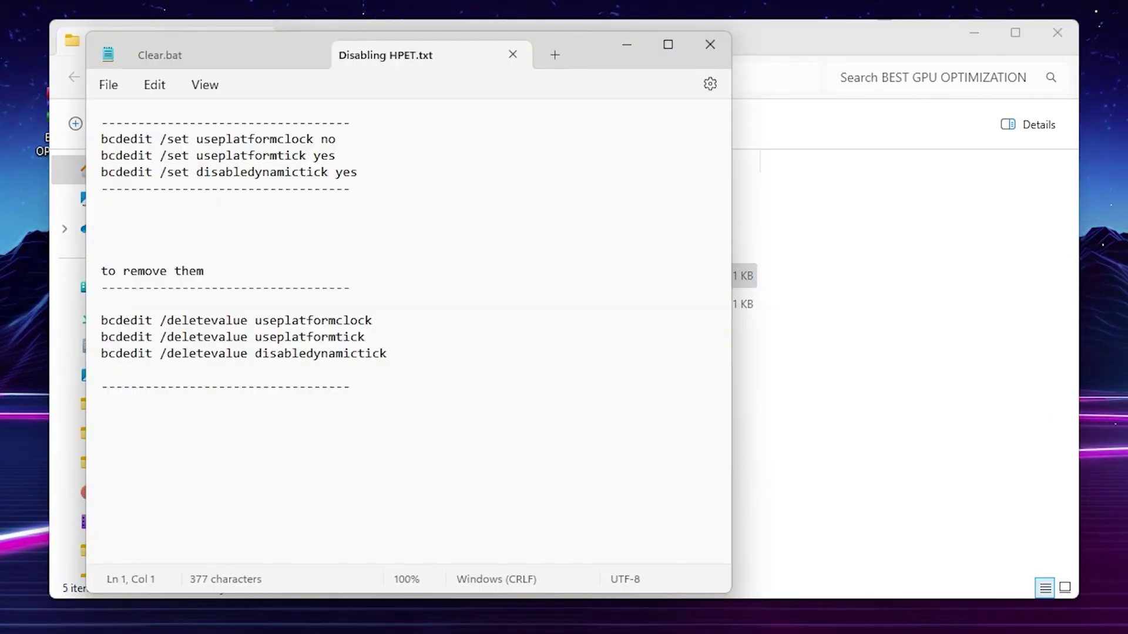
pyautogui.press('super')
pyautogui.write('cMD')
pyautogui.press('BackSpace')
pyautogui.write('D')
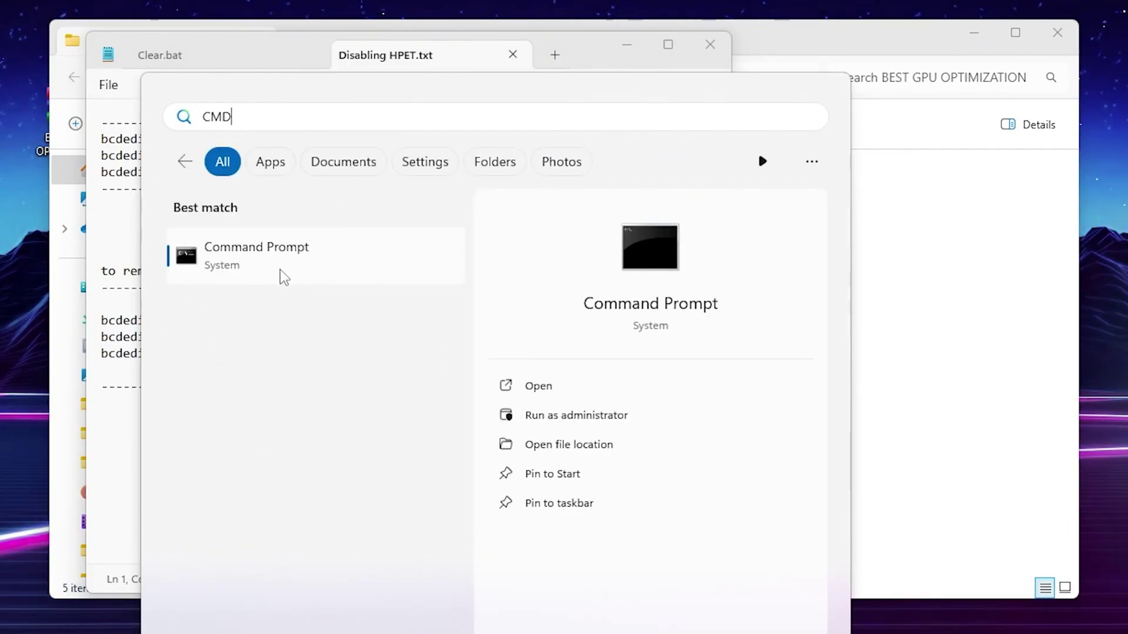
pyautogui.rightClick(277, 259)
pyautogui.click(359, 291)
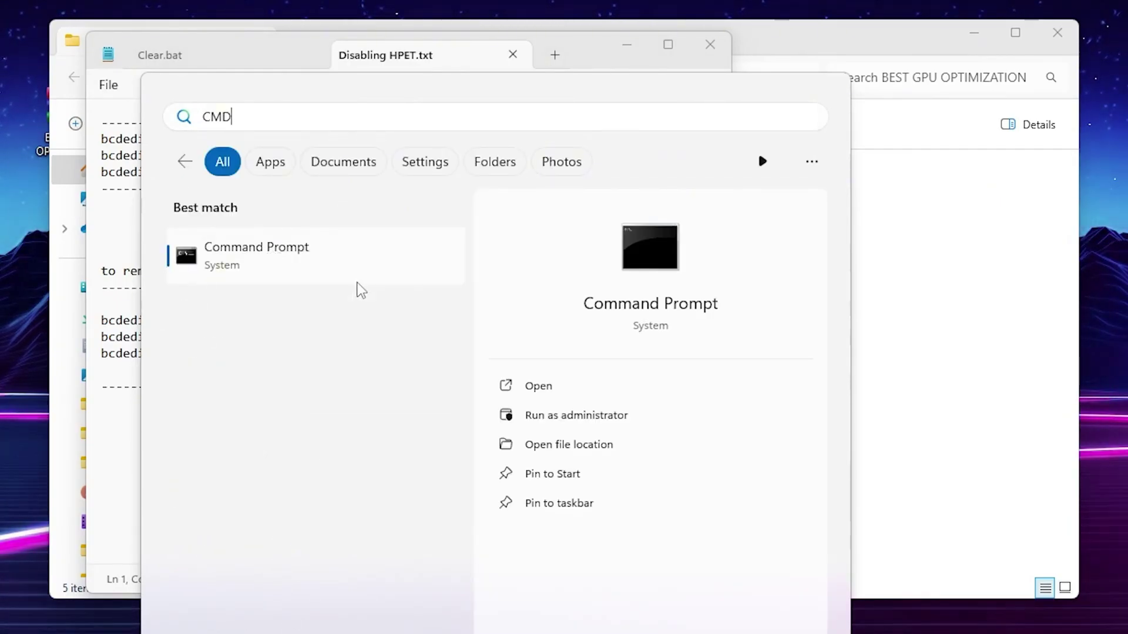
pyautogui.click(404, 433)
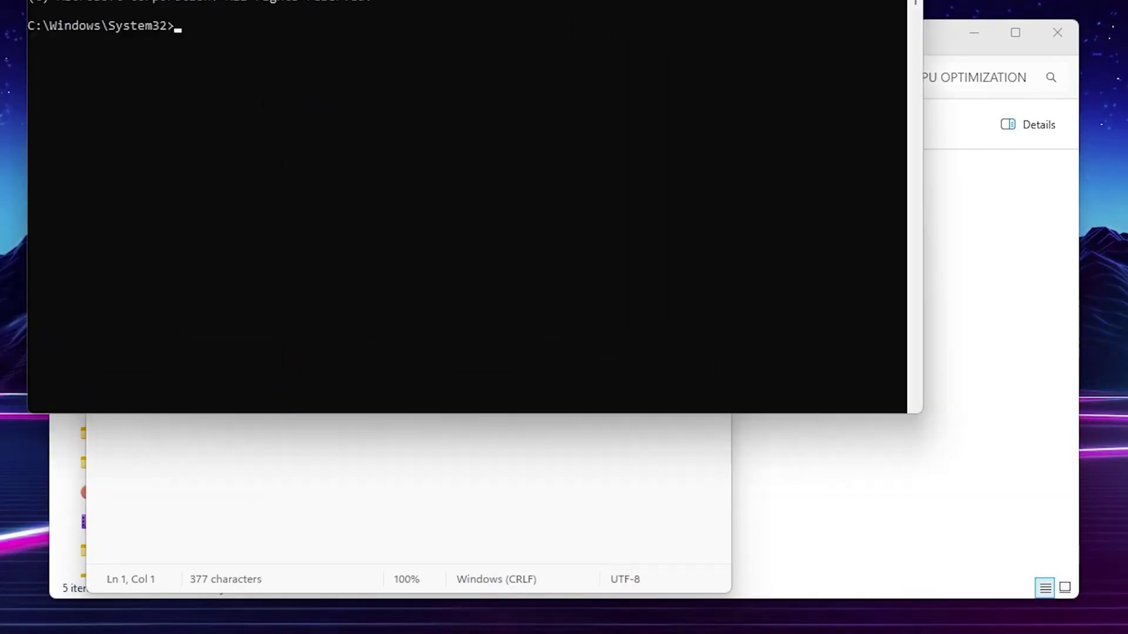
# Paste and run the three bcdedit /set lines from the notes, then close Command Prompt
pyautogui.moveTo(405, 9); pyautogui.dragTo(708, 33)
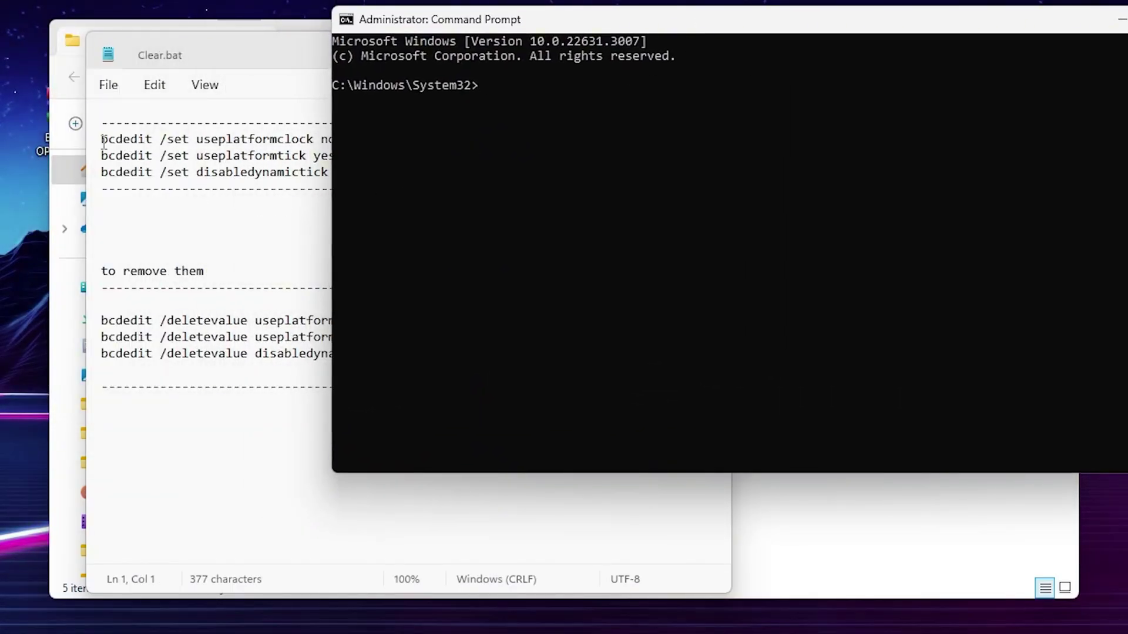
pyautogui.moveTo(104, 141); pyautogui.dragTo(382, 174)
pyautogui.click(839, 220)
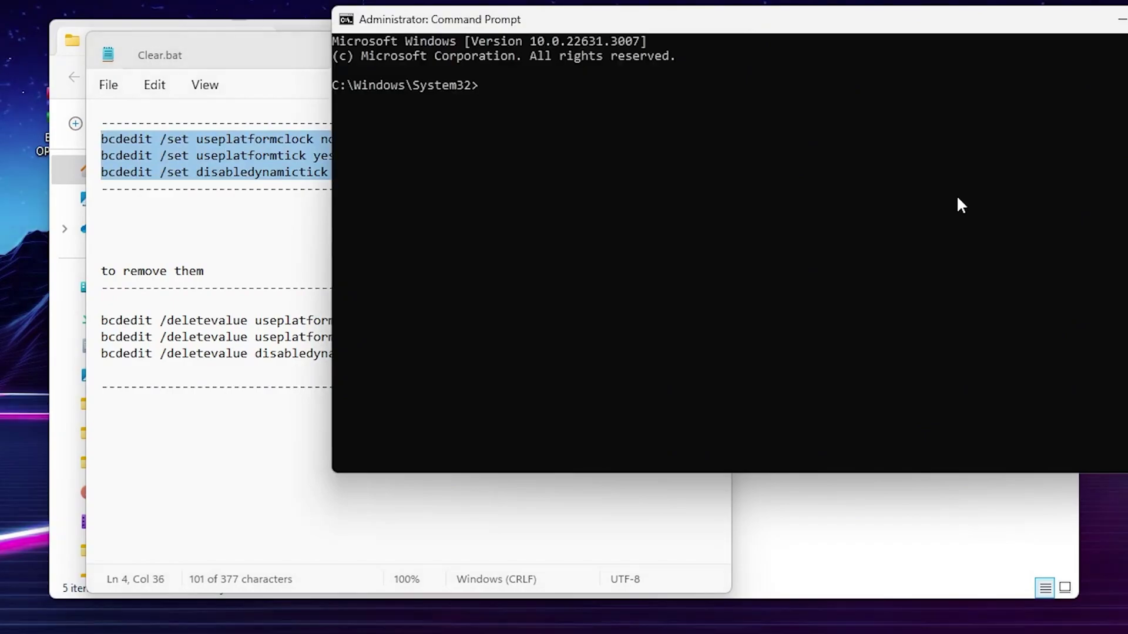
pyautogui.rightClick(963, 197)
pyautogui.press('Return')
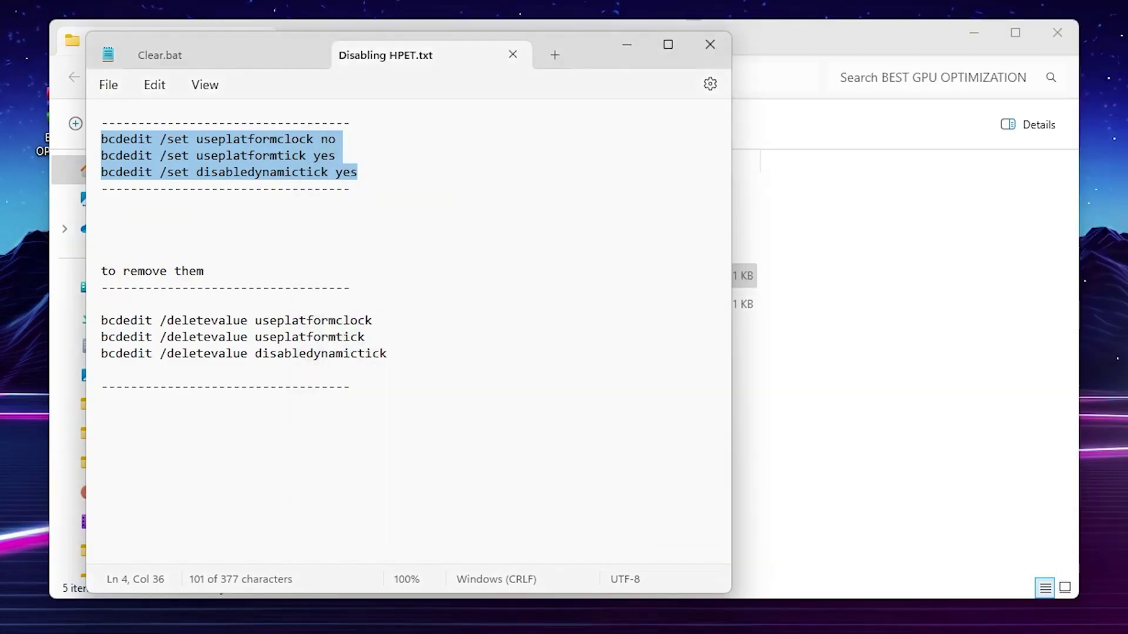
pyautogui.hotkey('alt', 'F4')
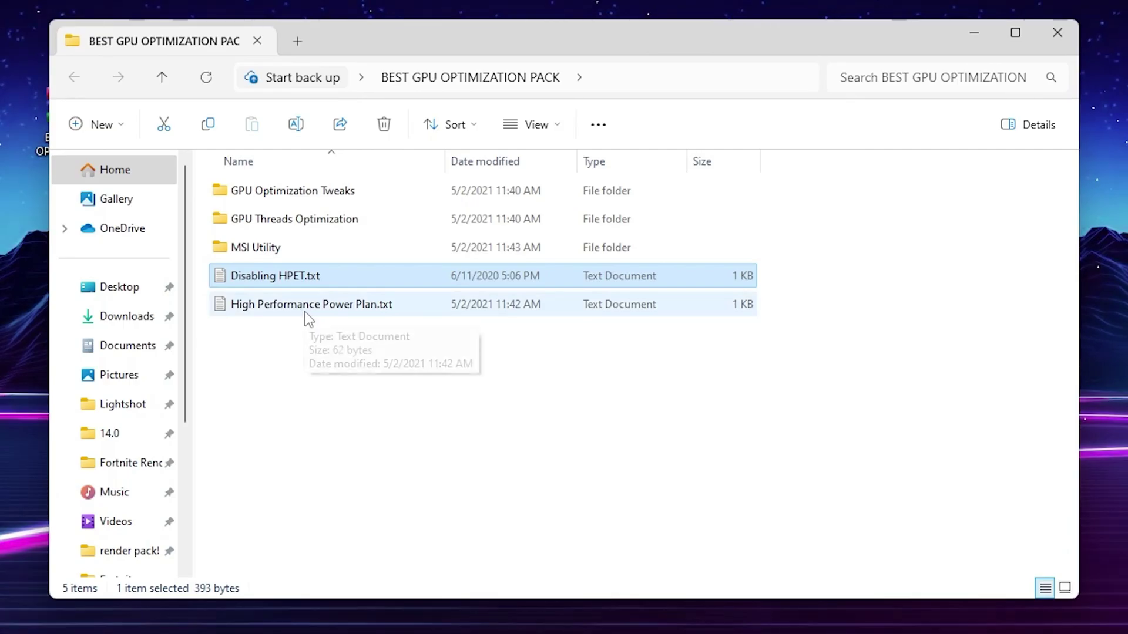
# Copy the powercfg -duplicatescheme line from the notes and run it in Command Prompt
pyautogui.doubleClick(285, 312)
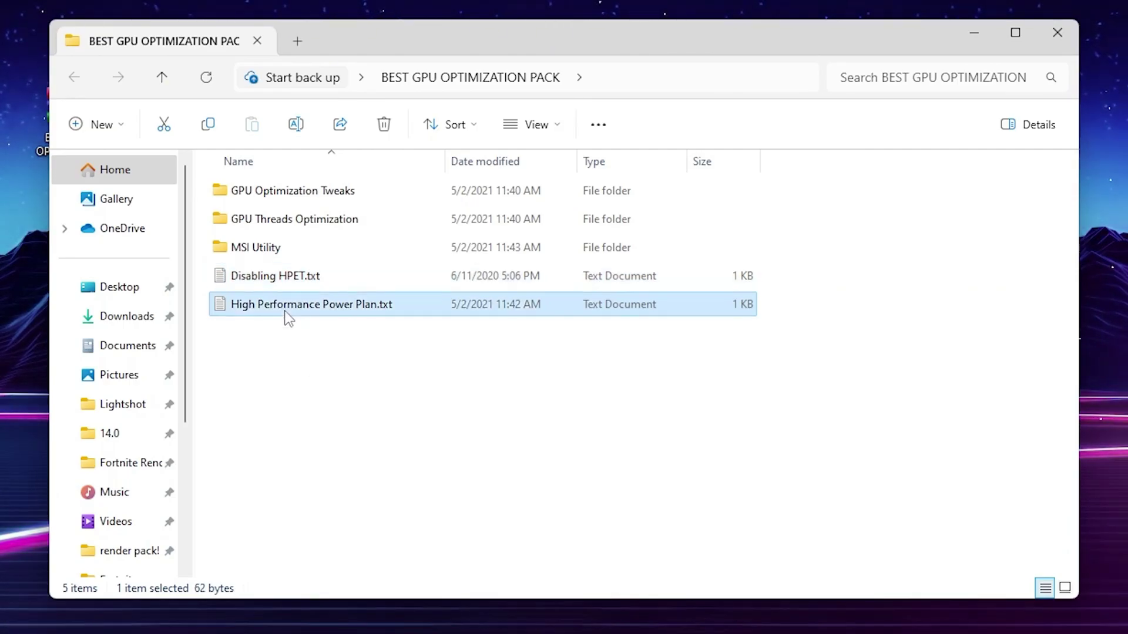
pyautogui.hotkey('ctrl', 'a')
pyautogui.hotkey('ctrl', 'c')
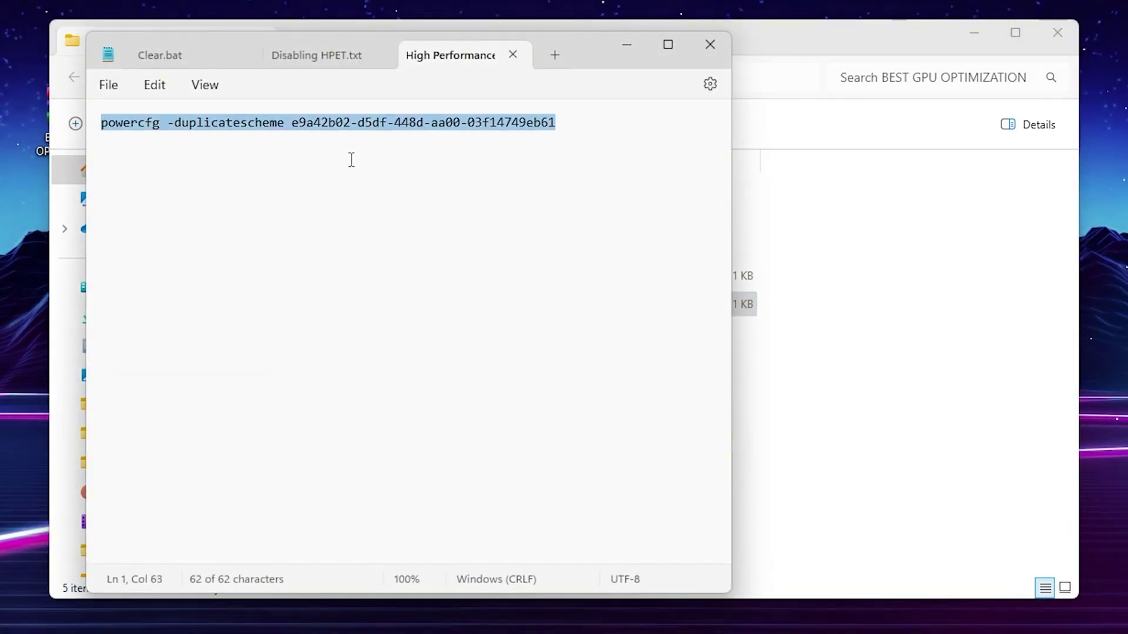
pyautogui.press('super')
pyautogui.write('C')
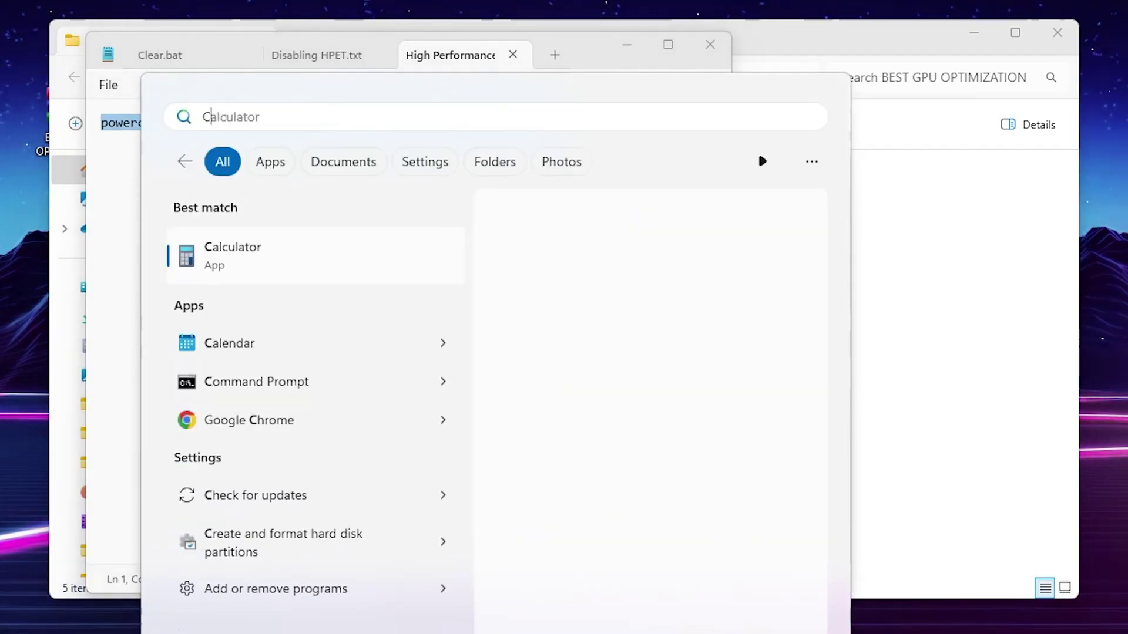
pyautogui.write('MD')
pyautogui.click(261, 257)
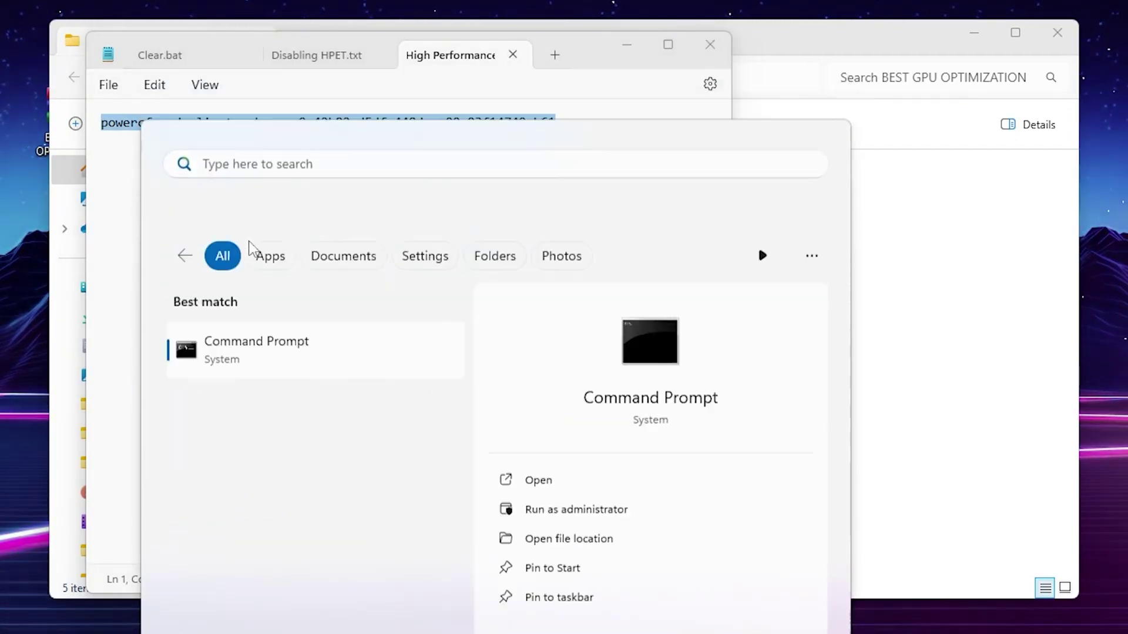
pyautogui.hotkey('ctrl', 'v')
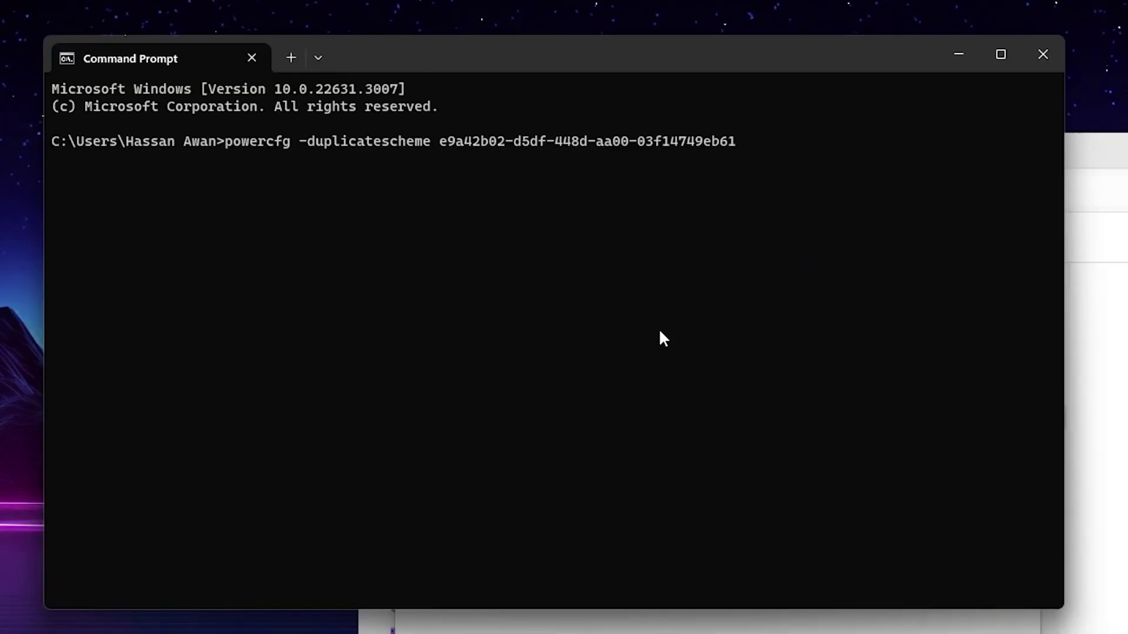
pyautogui.press('Return')
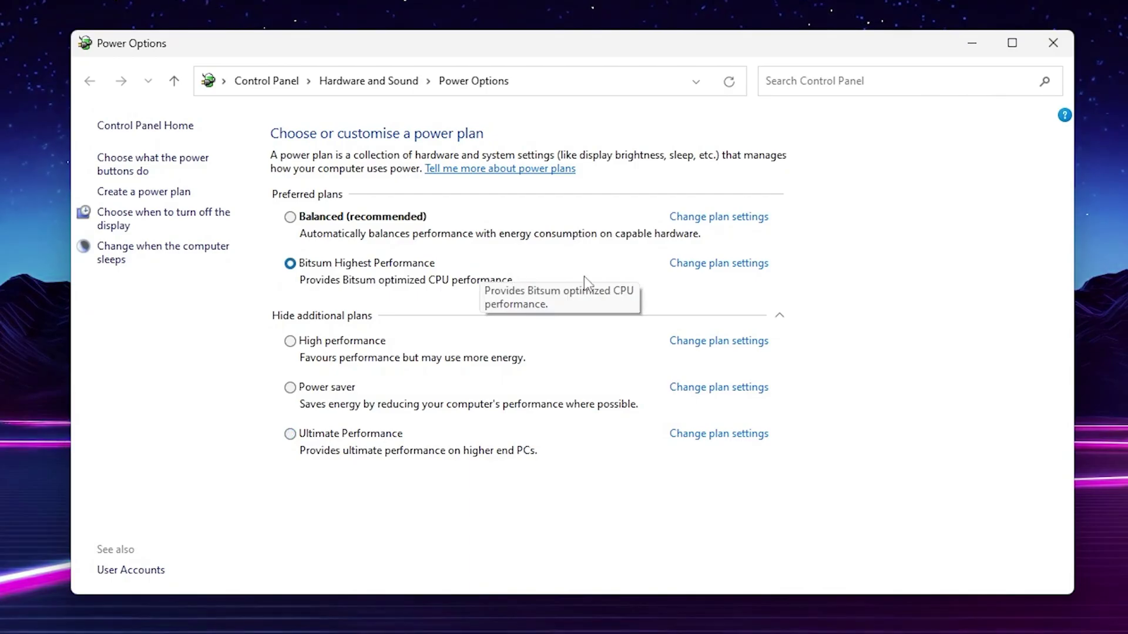
# Set the Bitsum Highest Performance plan to never turn off the display
pyautogui.click(716, 264)
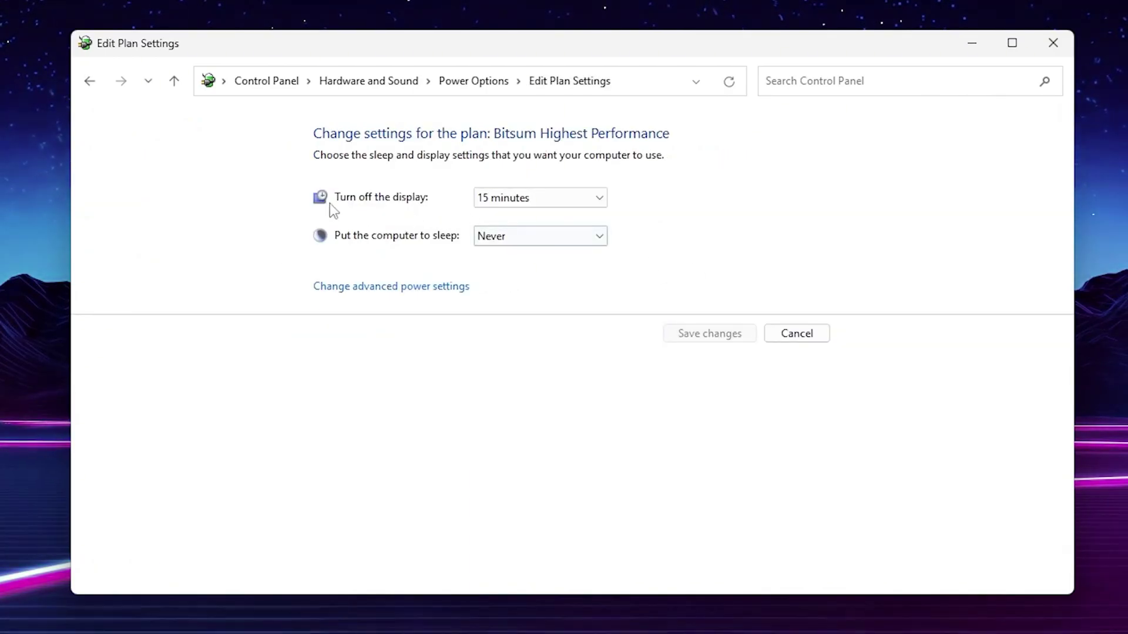
pyautogui.click(516, 198)
pyautogui.click(497, 418)
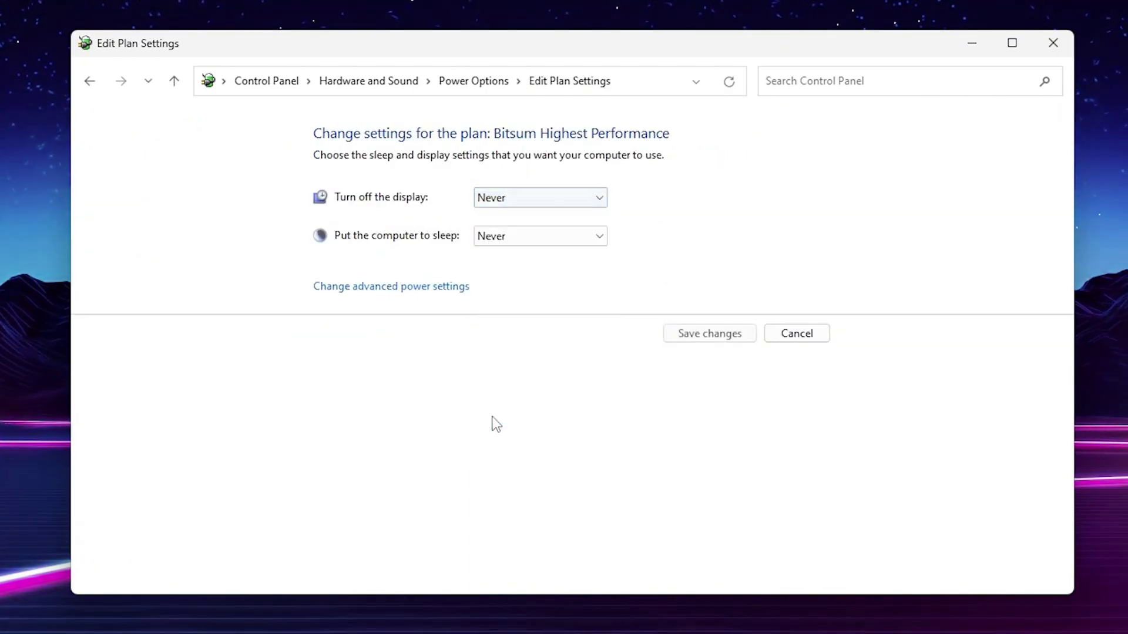
# In advanced power settings, keep minimum and maximum processor state at 100%
pyautogui.click(424, 300)
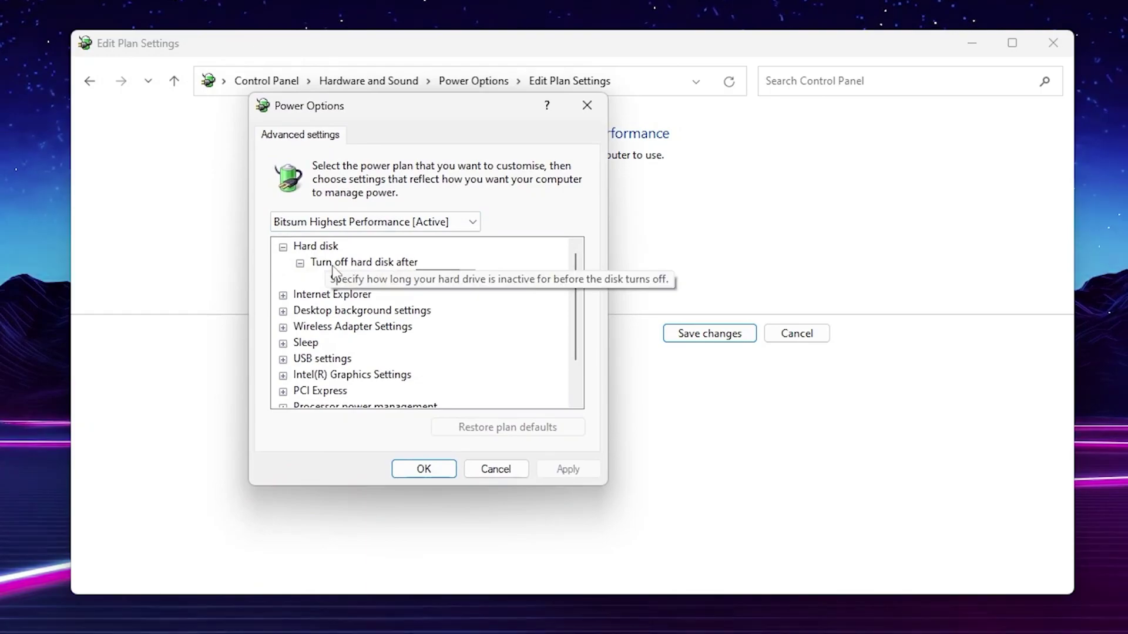
pyautogui.click(358, 278)
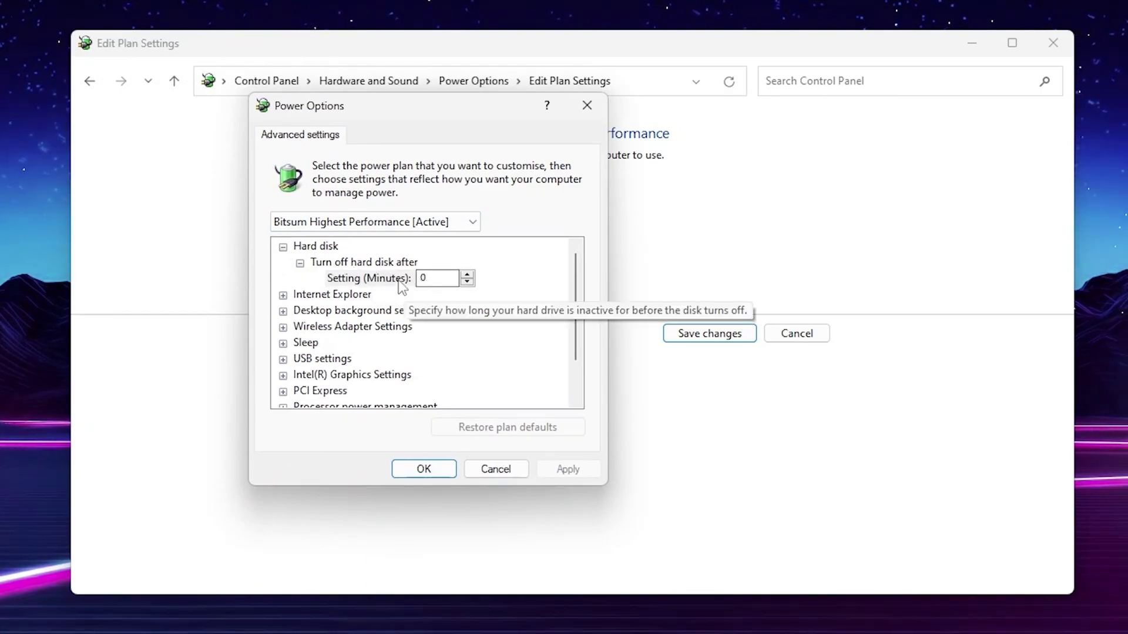
pyautogui.scroll(-1, 520, 303)
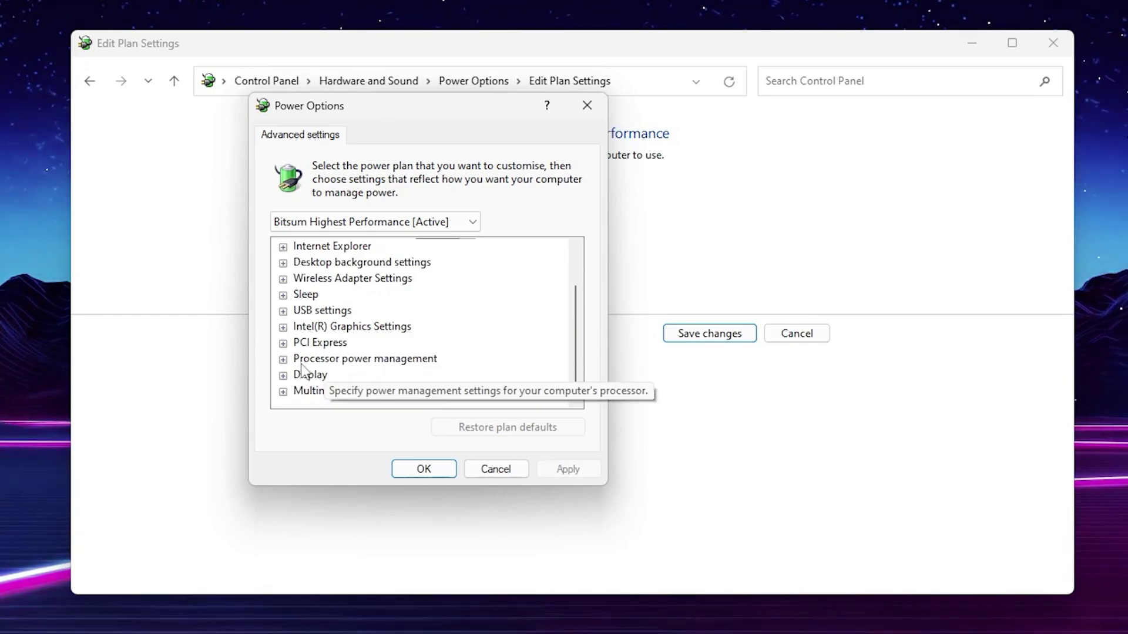
pyautogui.click(283, 359)
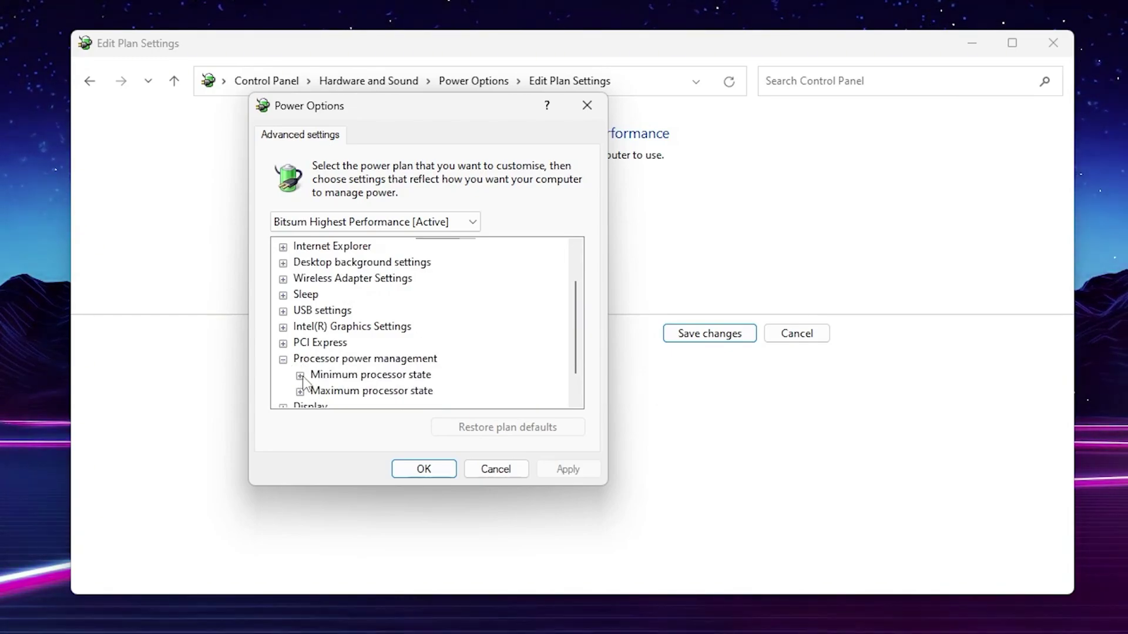
pyautogui.click(301, 376)
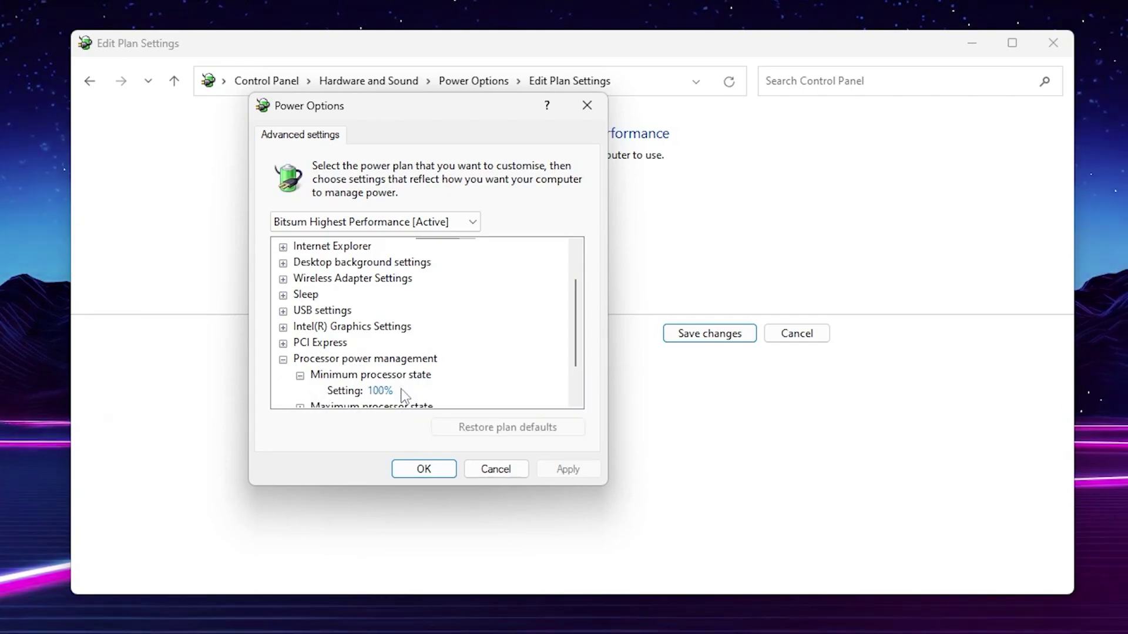
pyautogui.scroll(-1, 386, 301)
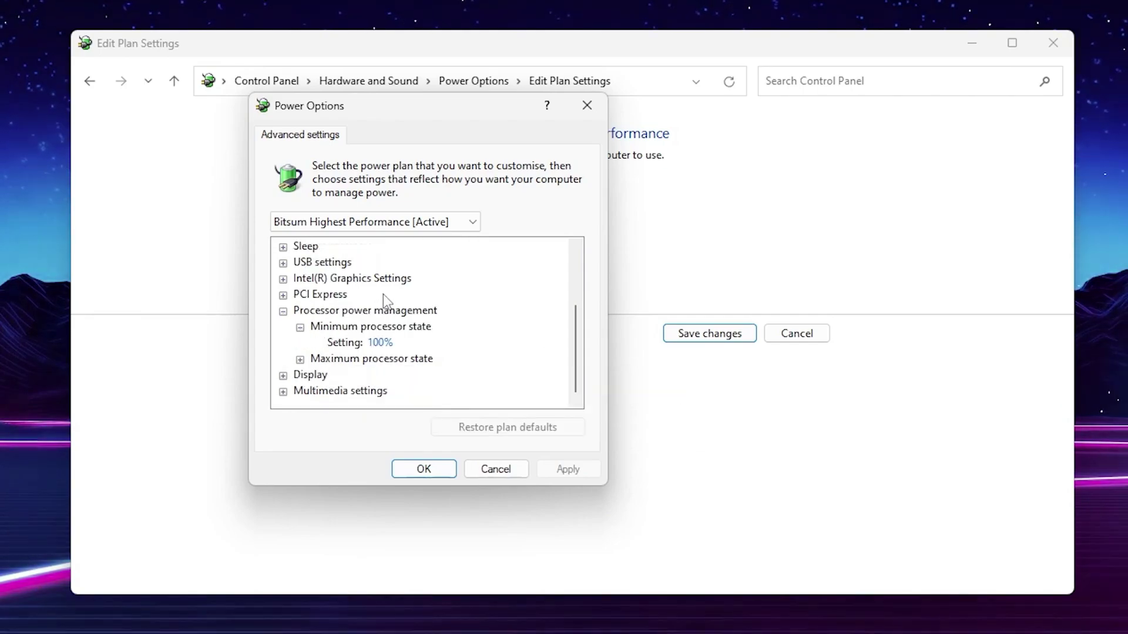
pyautogui.click(300, 360)
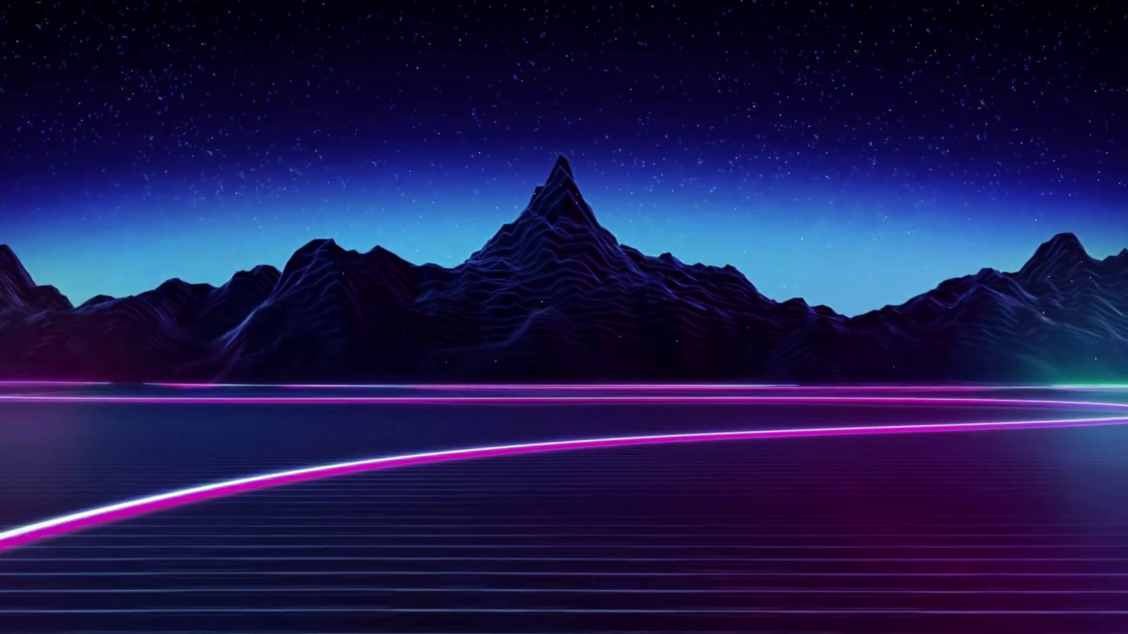
# Launch Performance Monitor via 'PERF' search and bring up New under User Defined data collector sets
pyautogui.press('super')
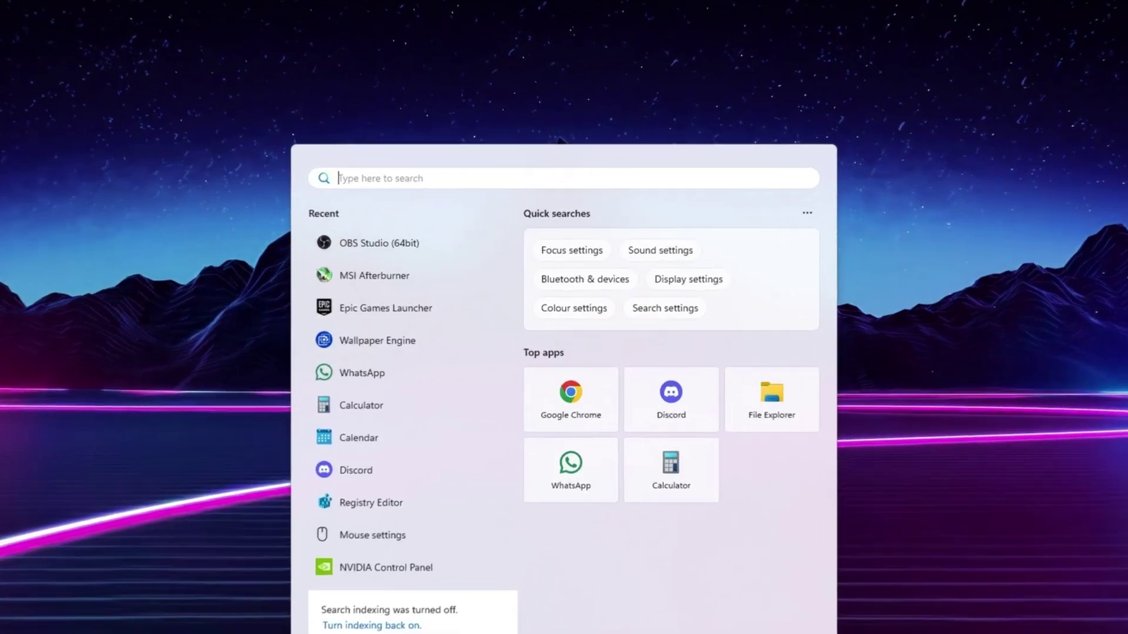
pyautogui.write('PERF')
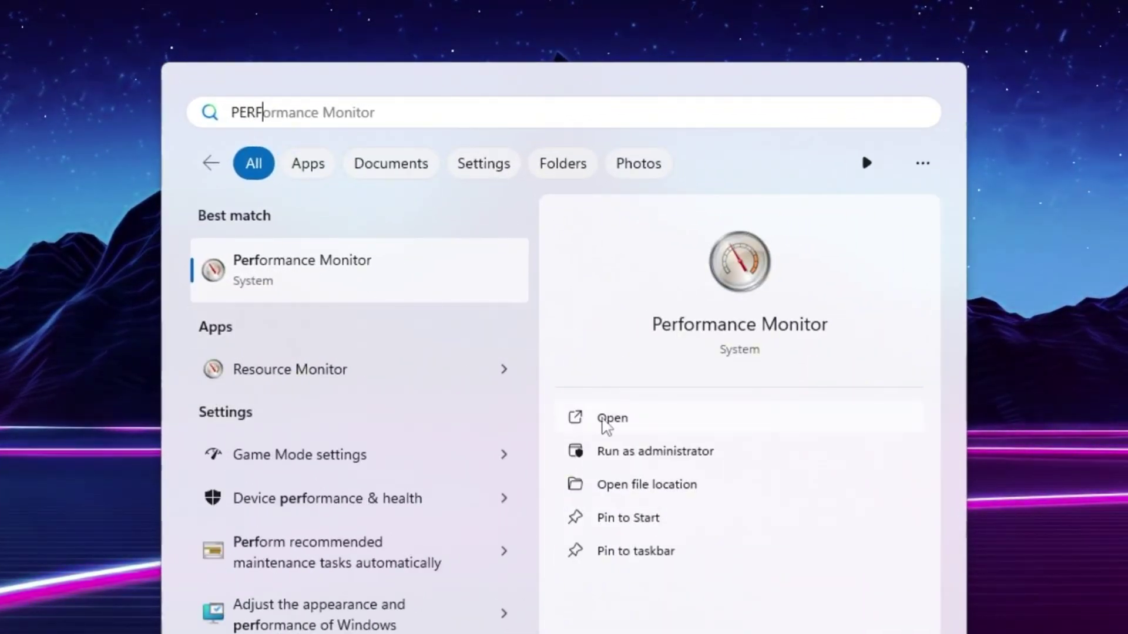
pyautogui.click(625, 450)
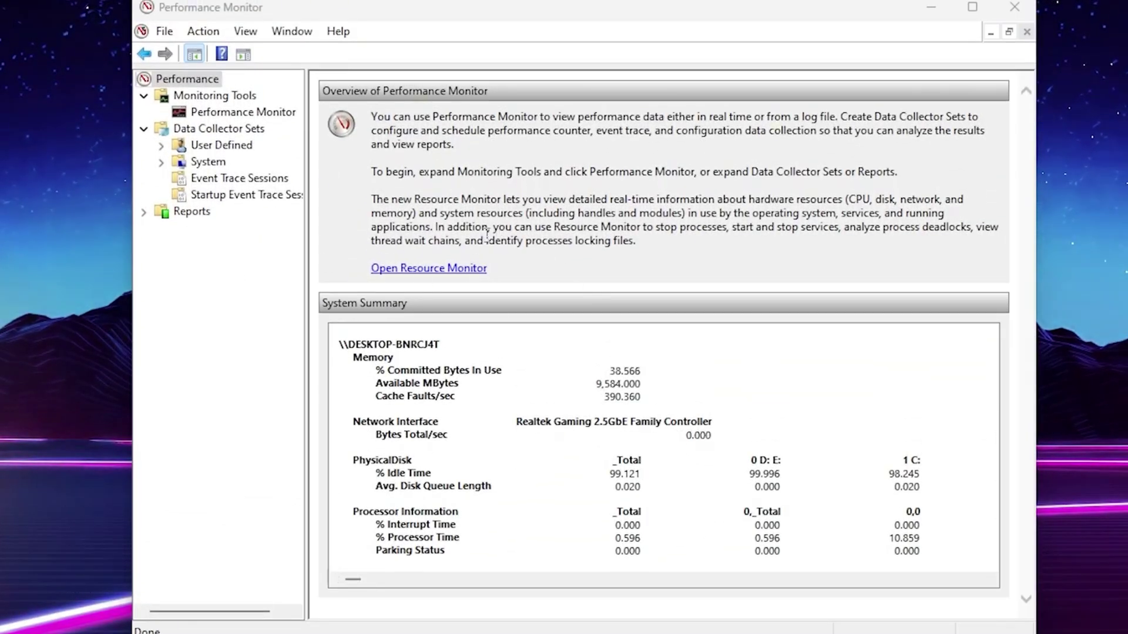
pyautogui.click(217, 151)
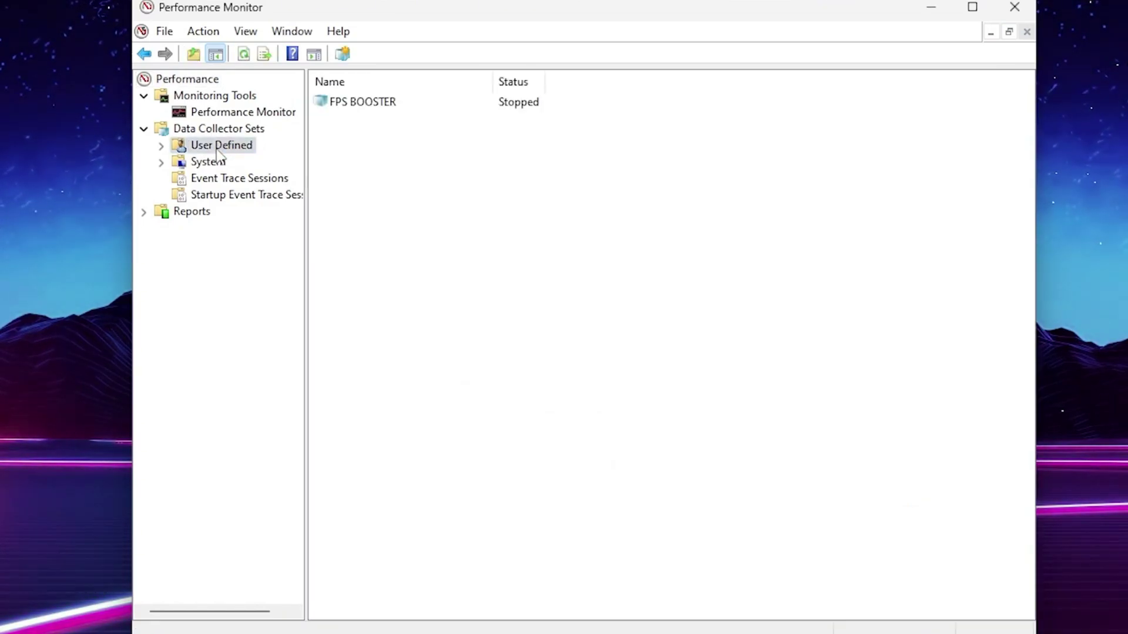
pyautogui.rightClick(383, 142)
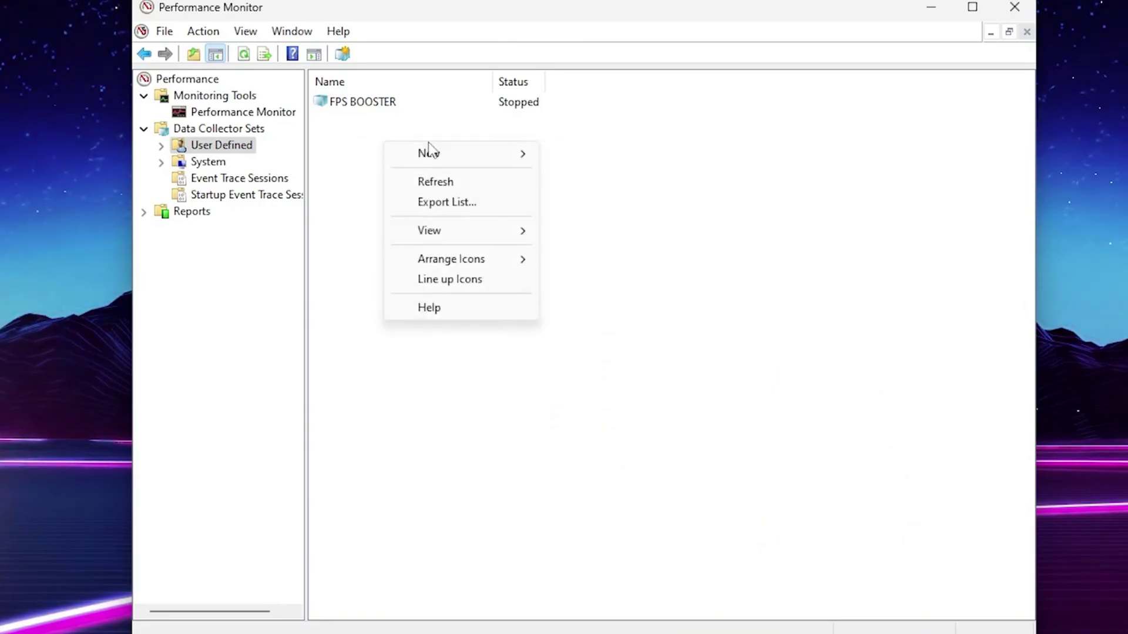
pyautogui.moveTo(429, 153)
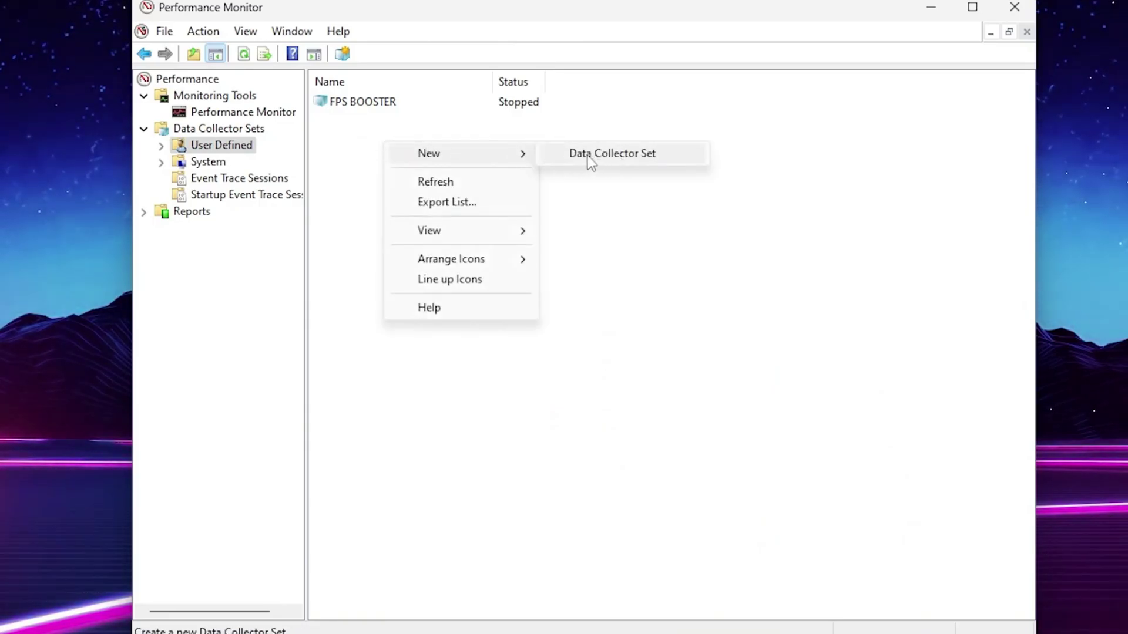
# Create a manual data collector set named 'LOW GPU USAGE FIX' that logs performance counters
pyautogui.click(588, 155)
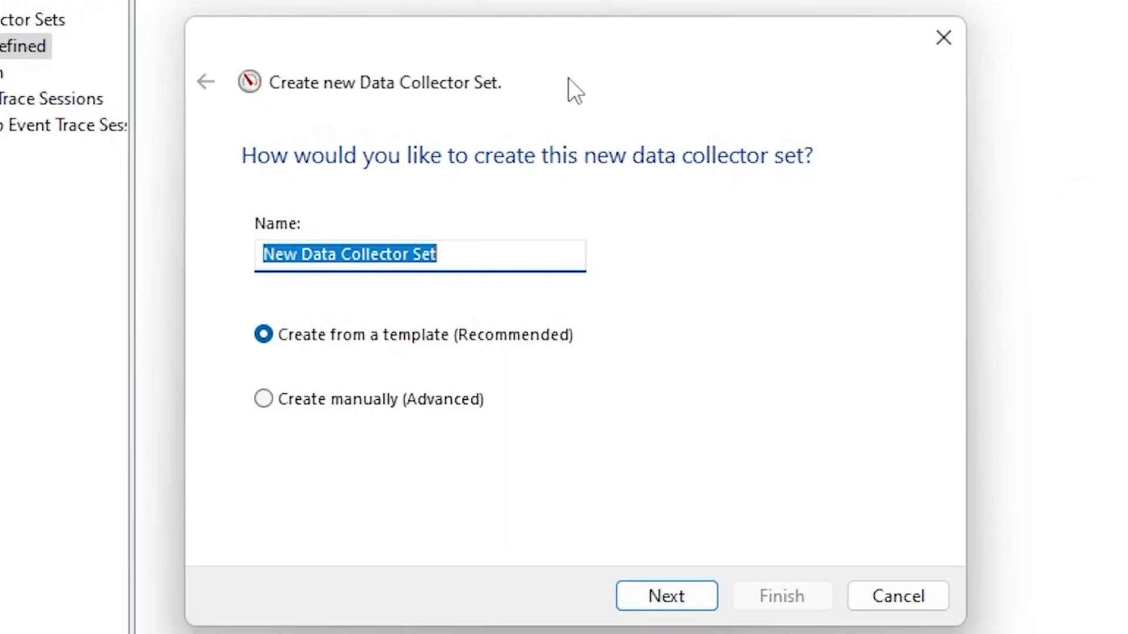
pyautogui.write('LOW GPU ')
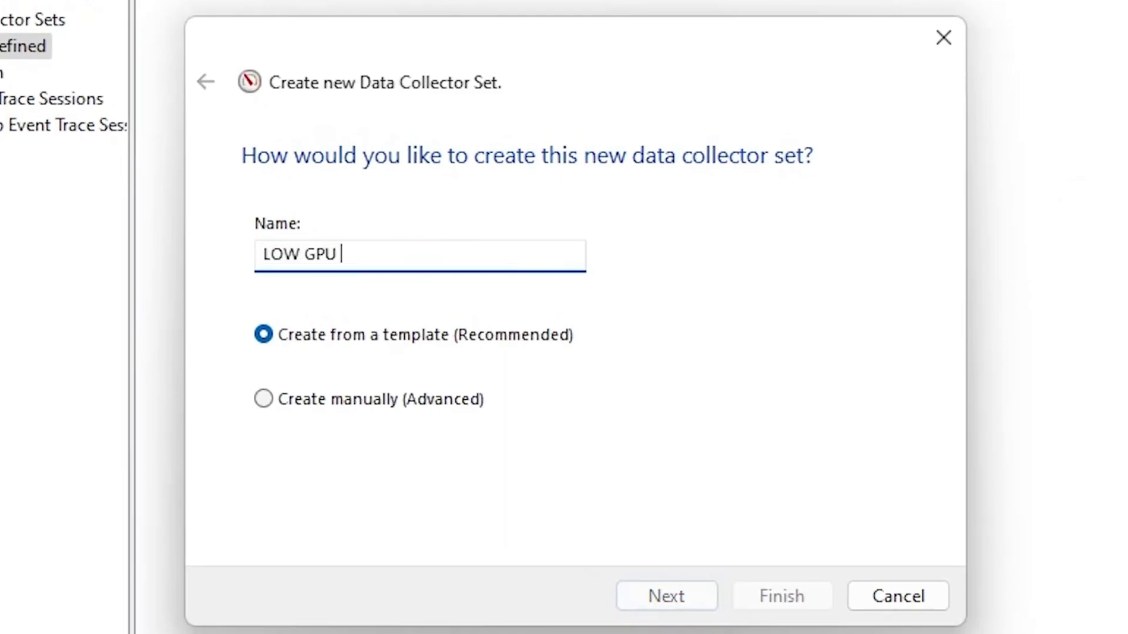
pyautogui.write('USAGE FIX')
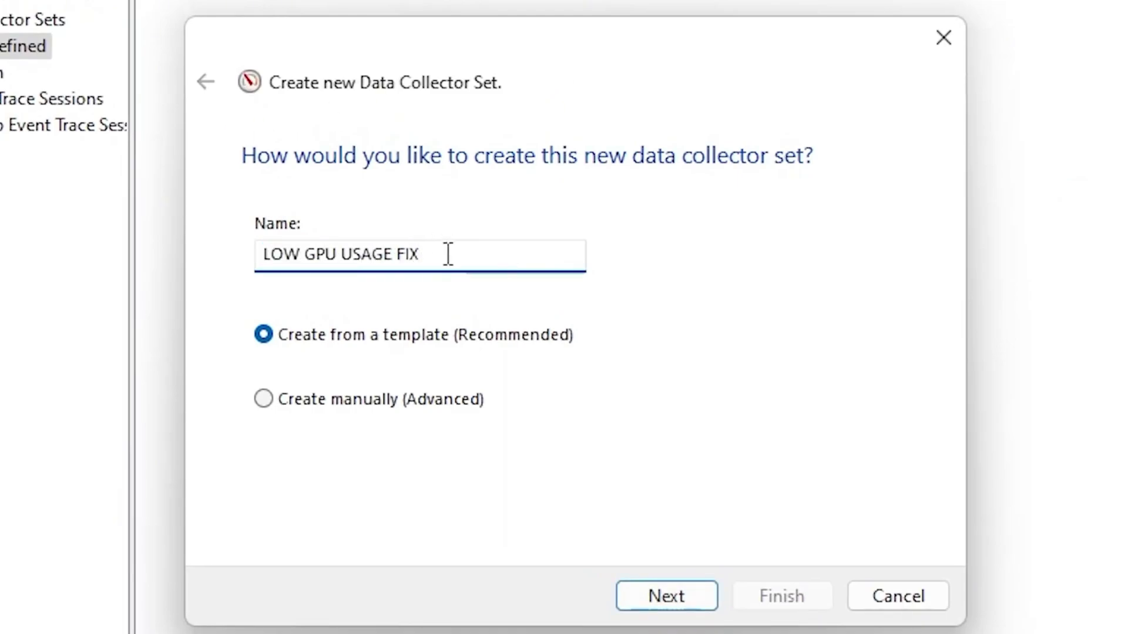
pyautogui.click(338, 400)
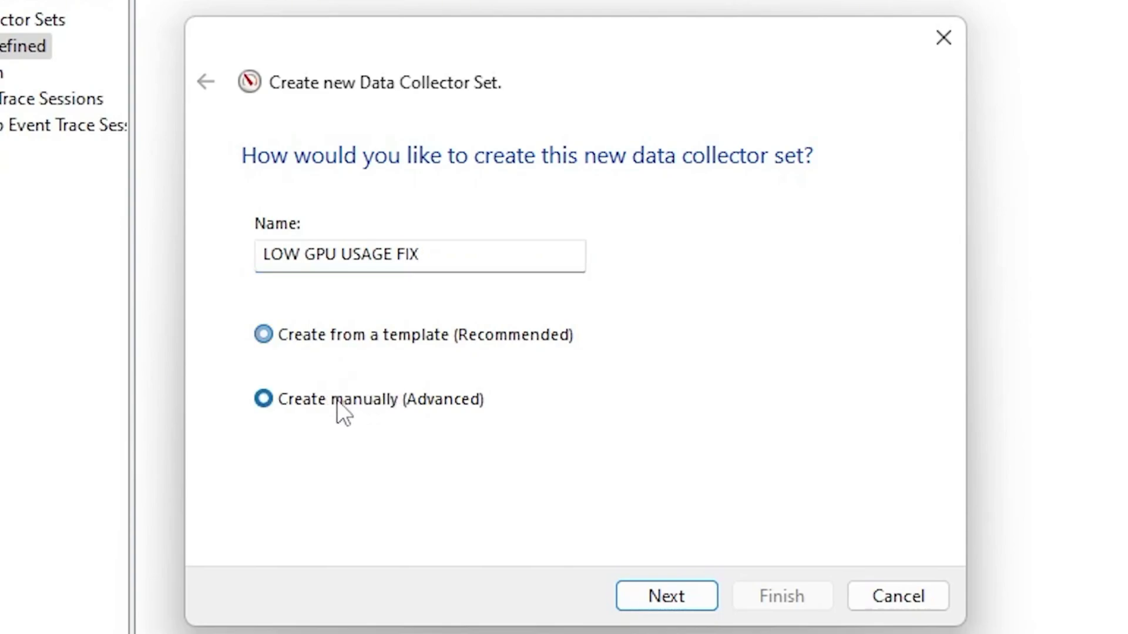
pyautogui.click(676, 592)
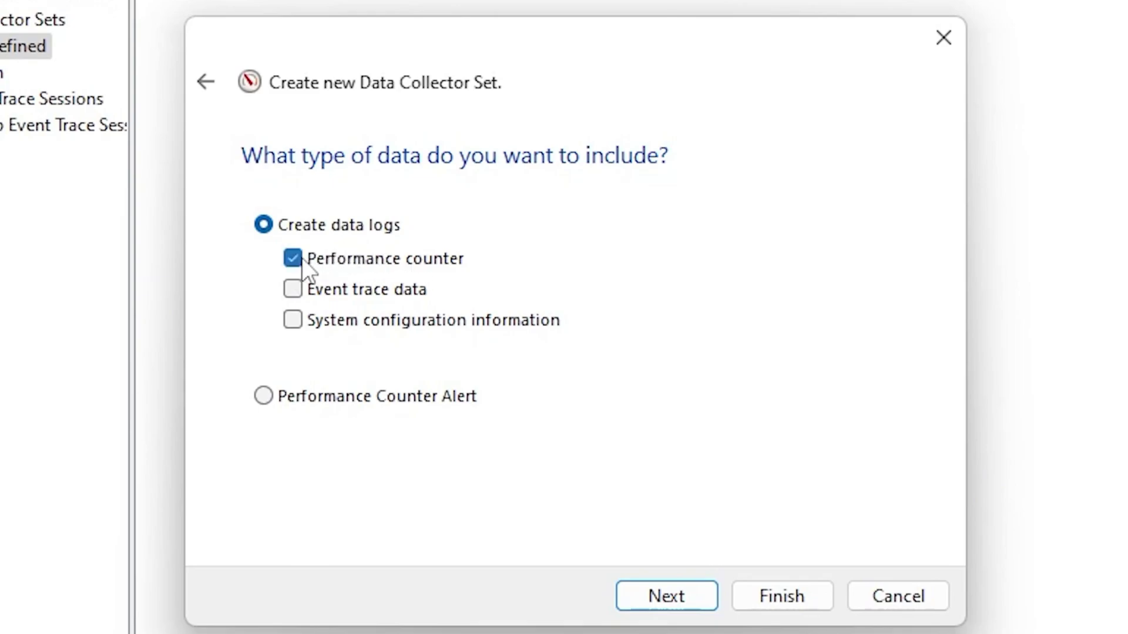
pyautogui.click(696, 593)
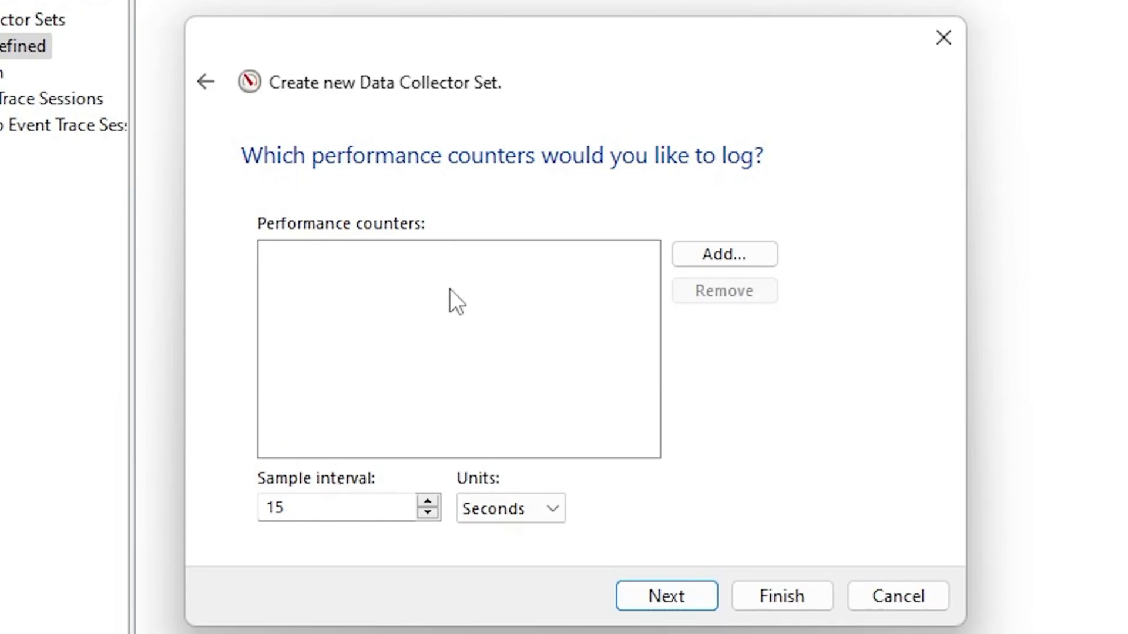
# Add the Processor counters for instance 15 to the set
pyautogui.click(736, 255)
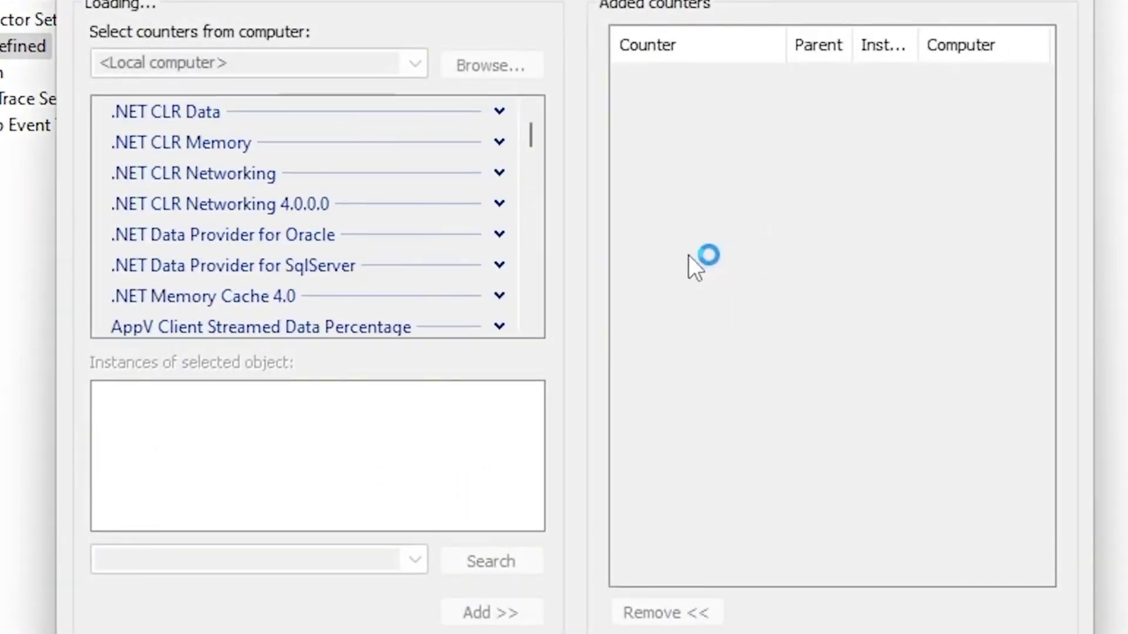
pyautogui.click(264, 147)
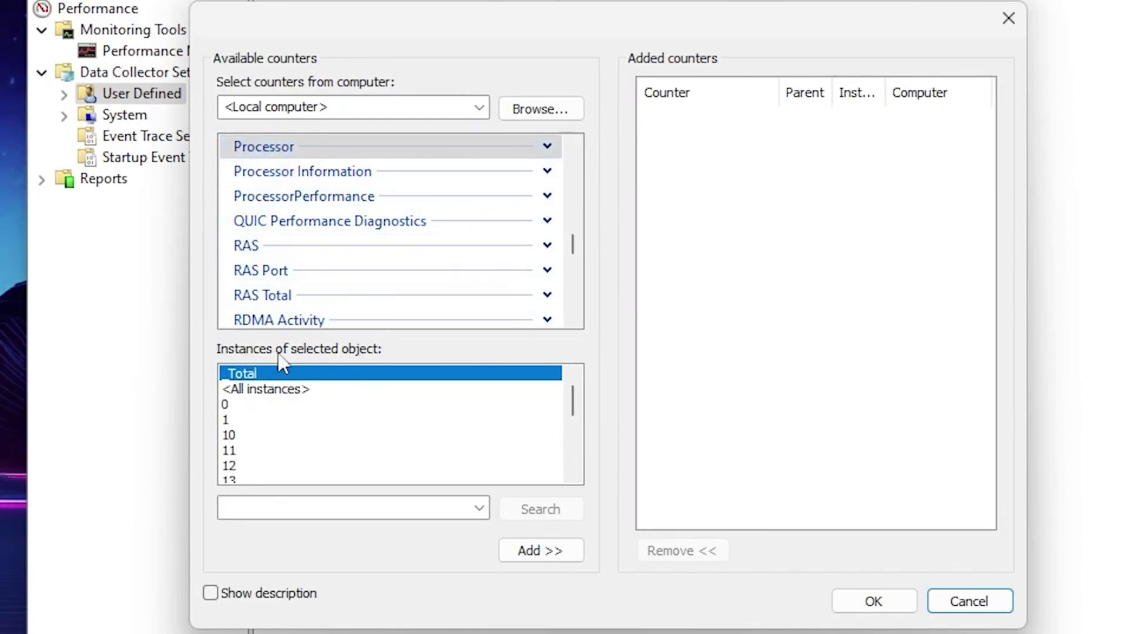
pyautogui.scroll(-1, 376, 421)
pyautogui.scroll(-1, 376, 421)
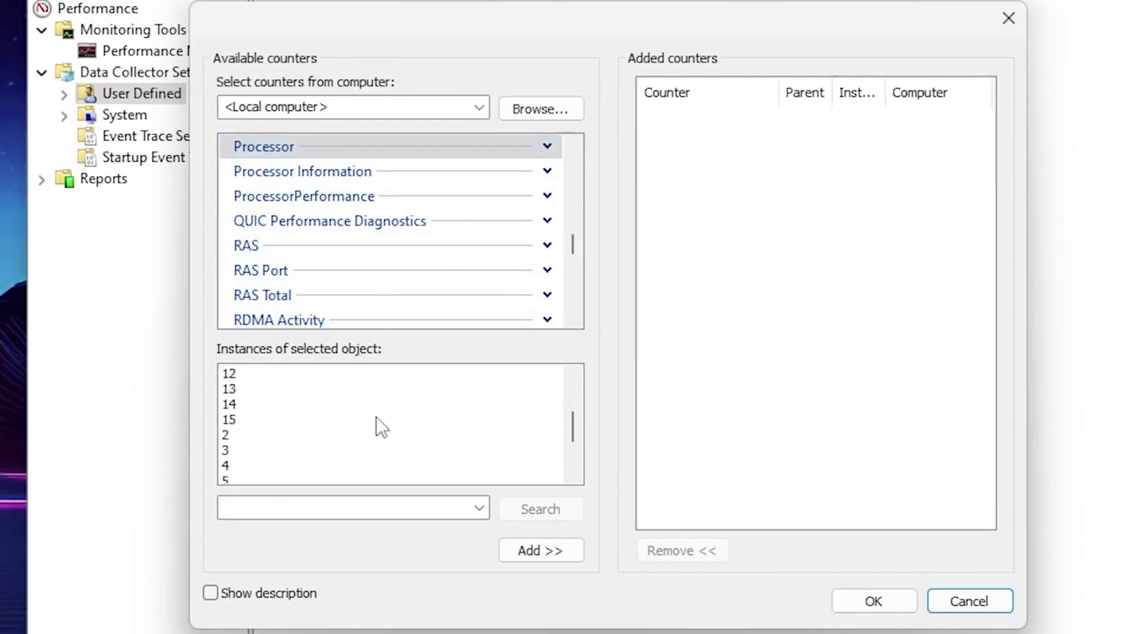
pyautogui.click(238, 423)
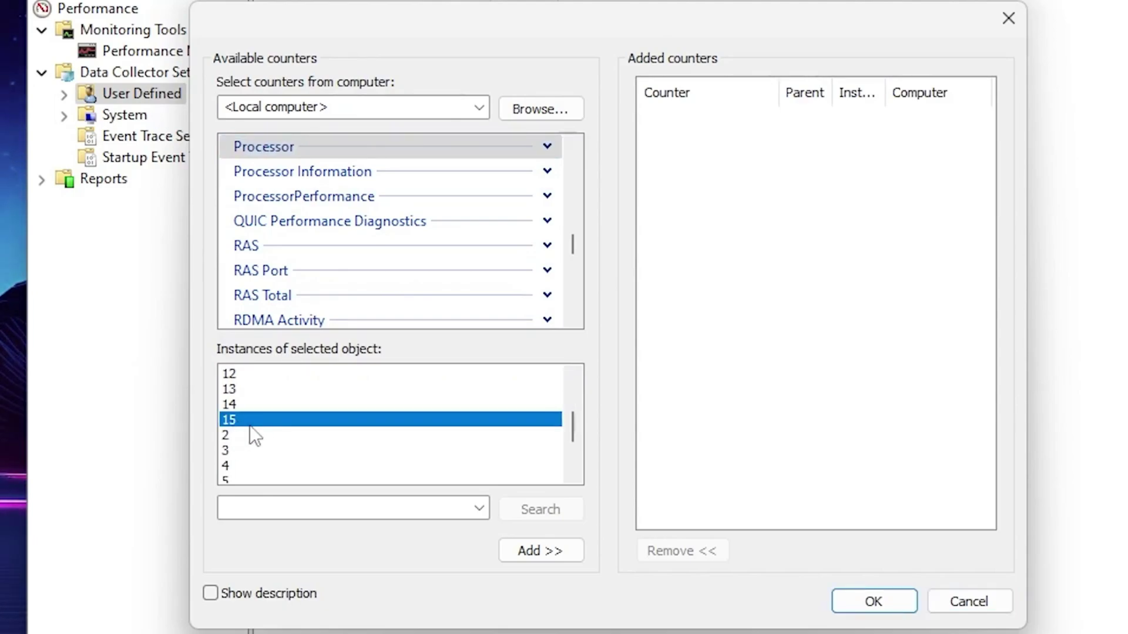
pyautogui.click(537, 552)
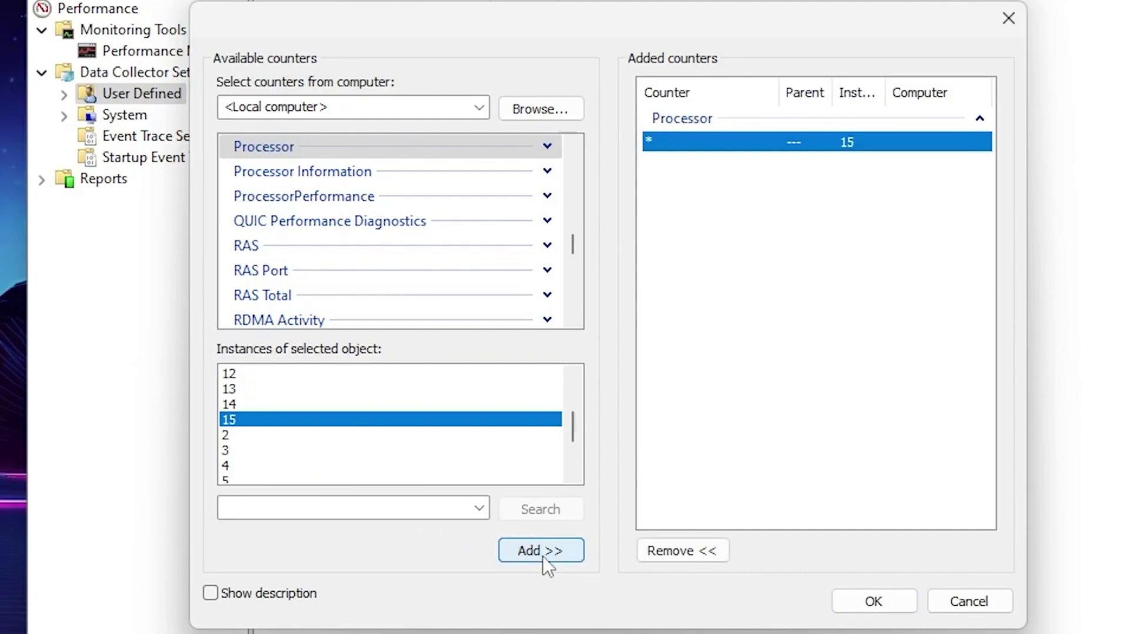
# Add the Process counters for the _Total instance
pyautogui.scroll(1, 341, 281)
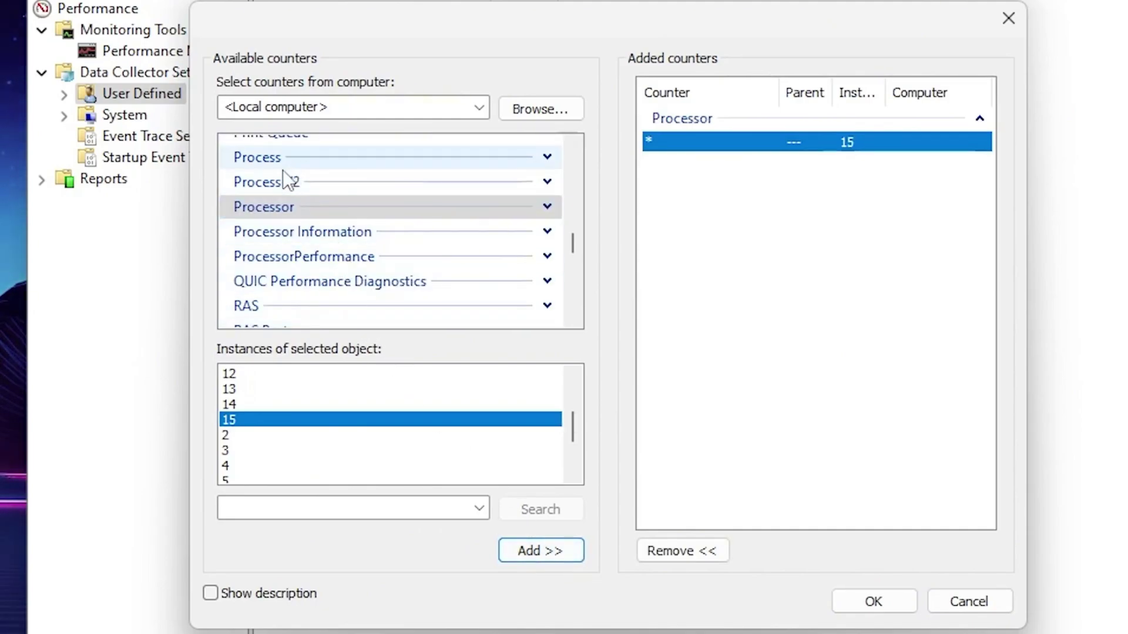
pyautogui.click(305, 166)
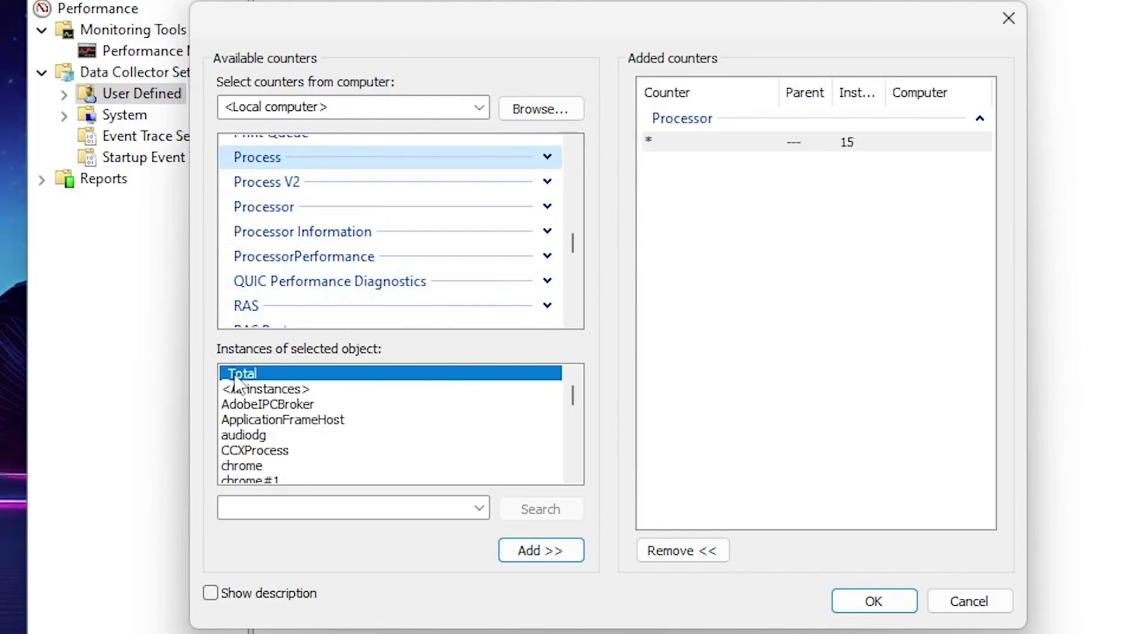
pyautogui.click(538, 548)
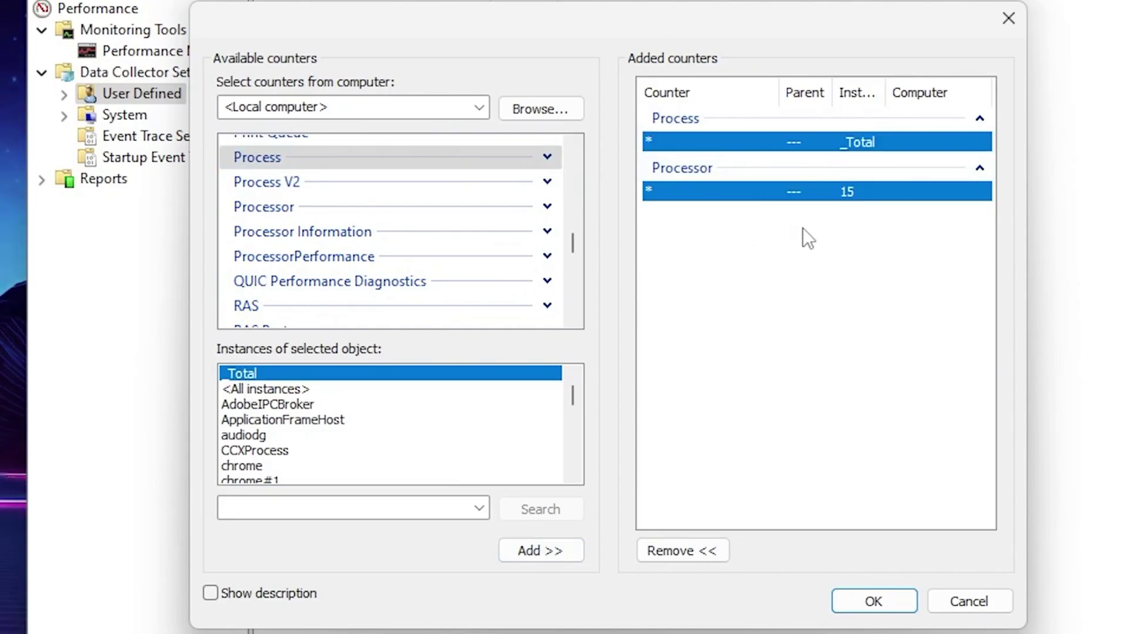
# Confirm the counters and finish the wizard, saving the LOW GPU USAGE FIX set
pyautogui.click(880, 598)
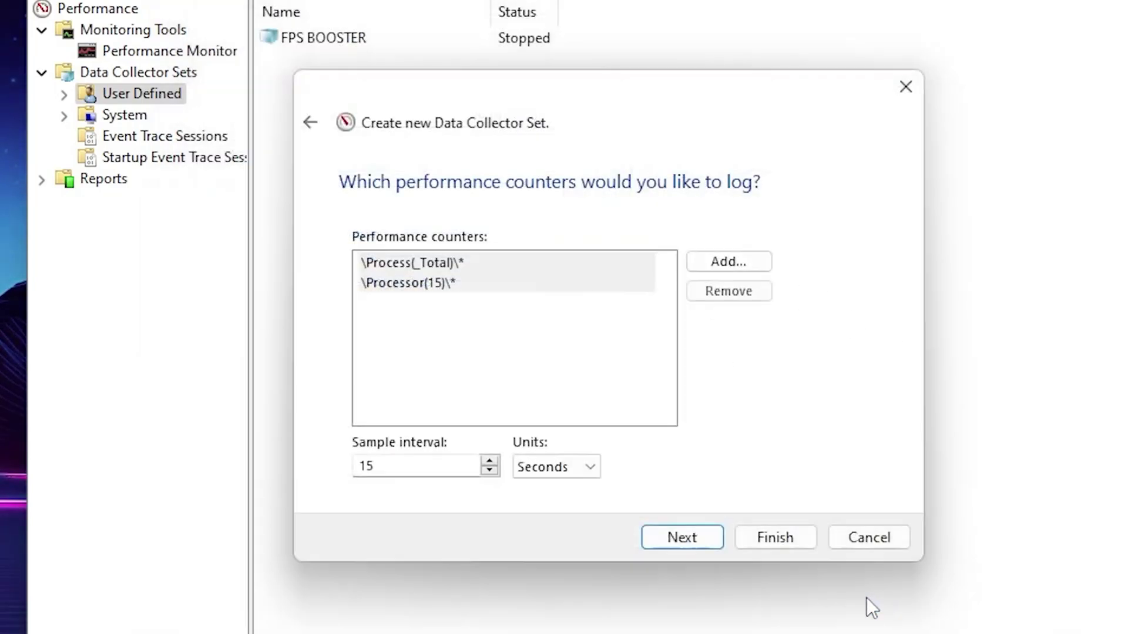
pyautogui.click(689, 533)
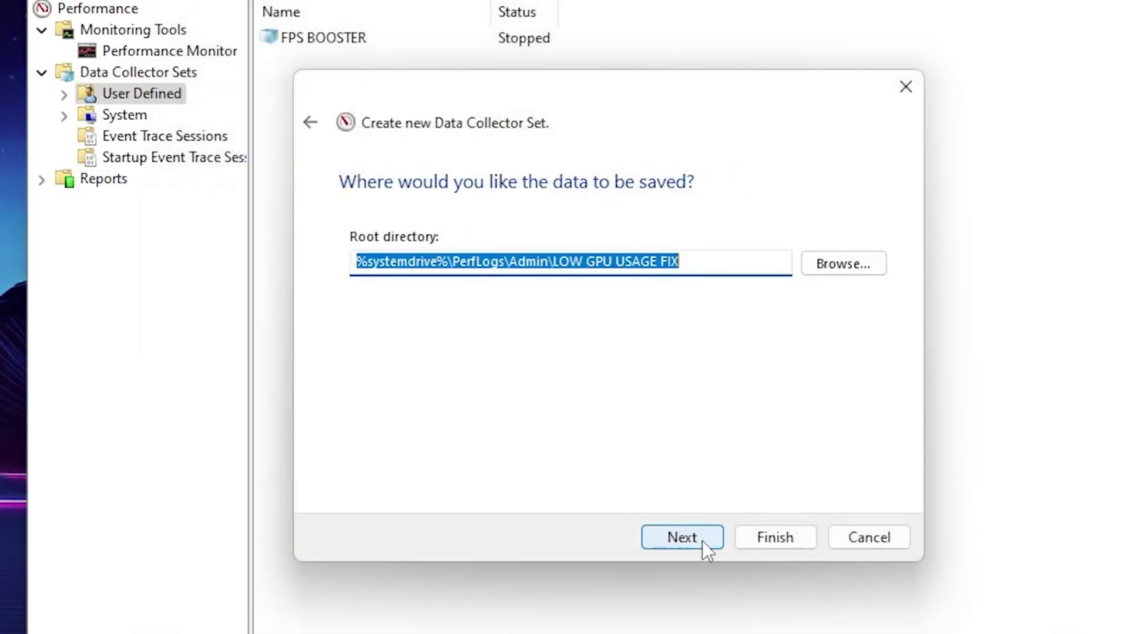
pyautogui.click(784, 541)
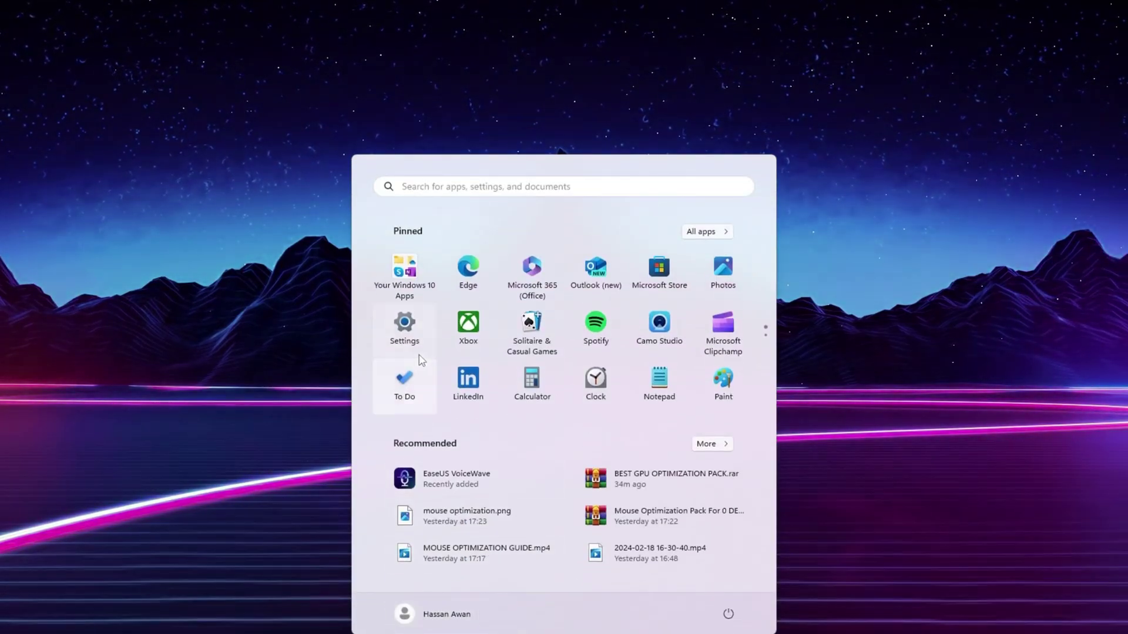
# Download and install all pending Windows updates from Settings' Windows Update page
pyautogui.click(407, 335)
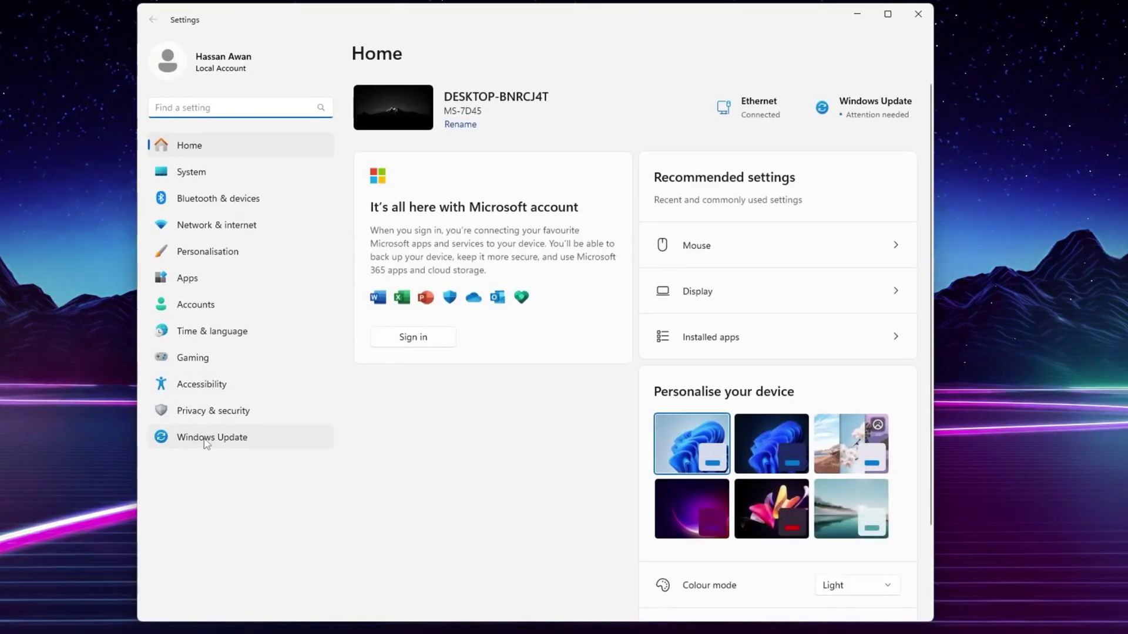
pyautogui.click(207, 440)
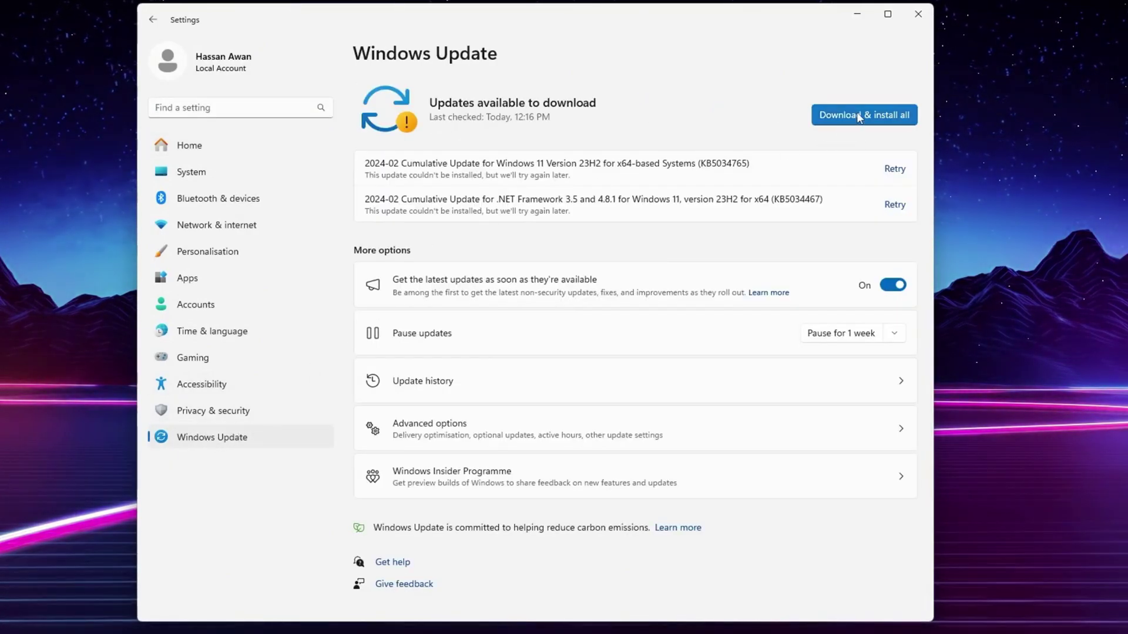
pyautogui.click(872, 117)
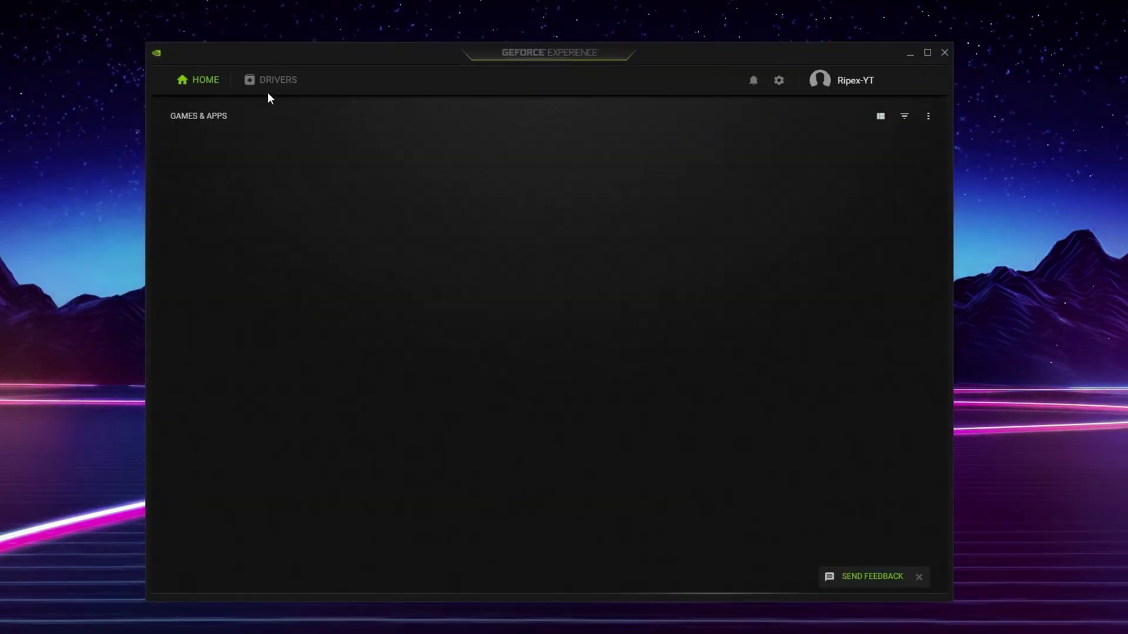
# Check GeForce Experience's Drivers page, confirming Game Ready driver 551.52 is current
pyautogui.click(269, 83)
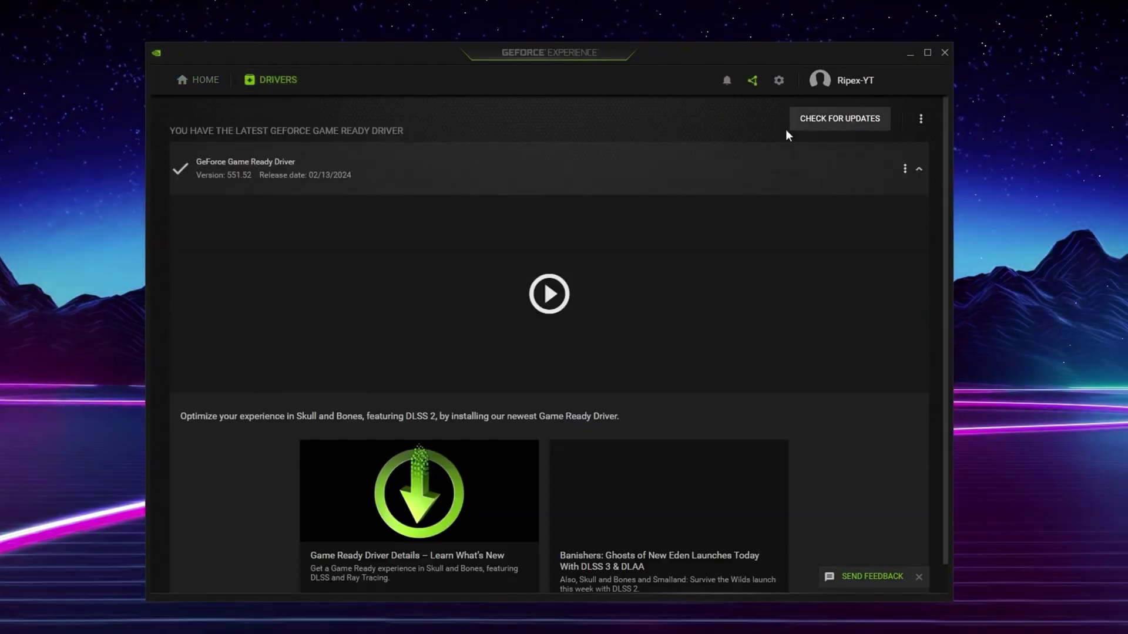